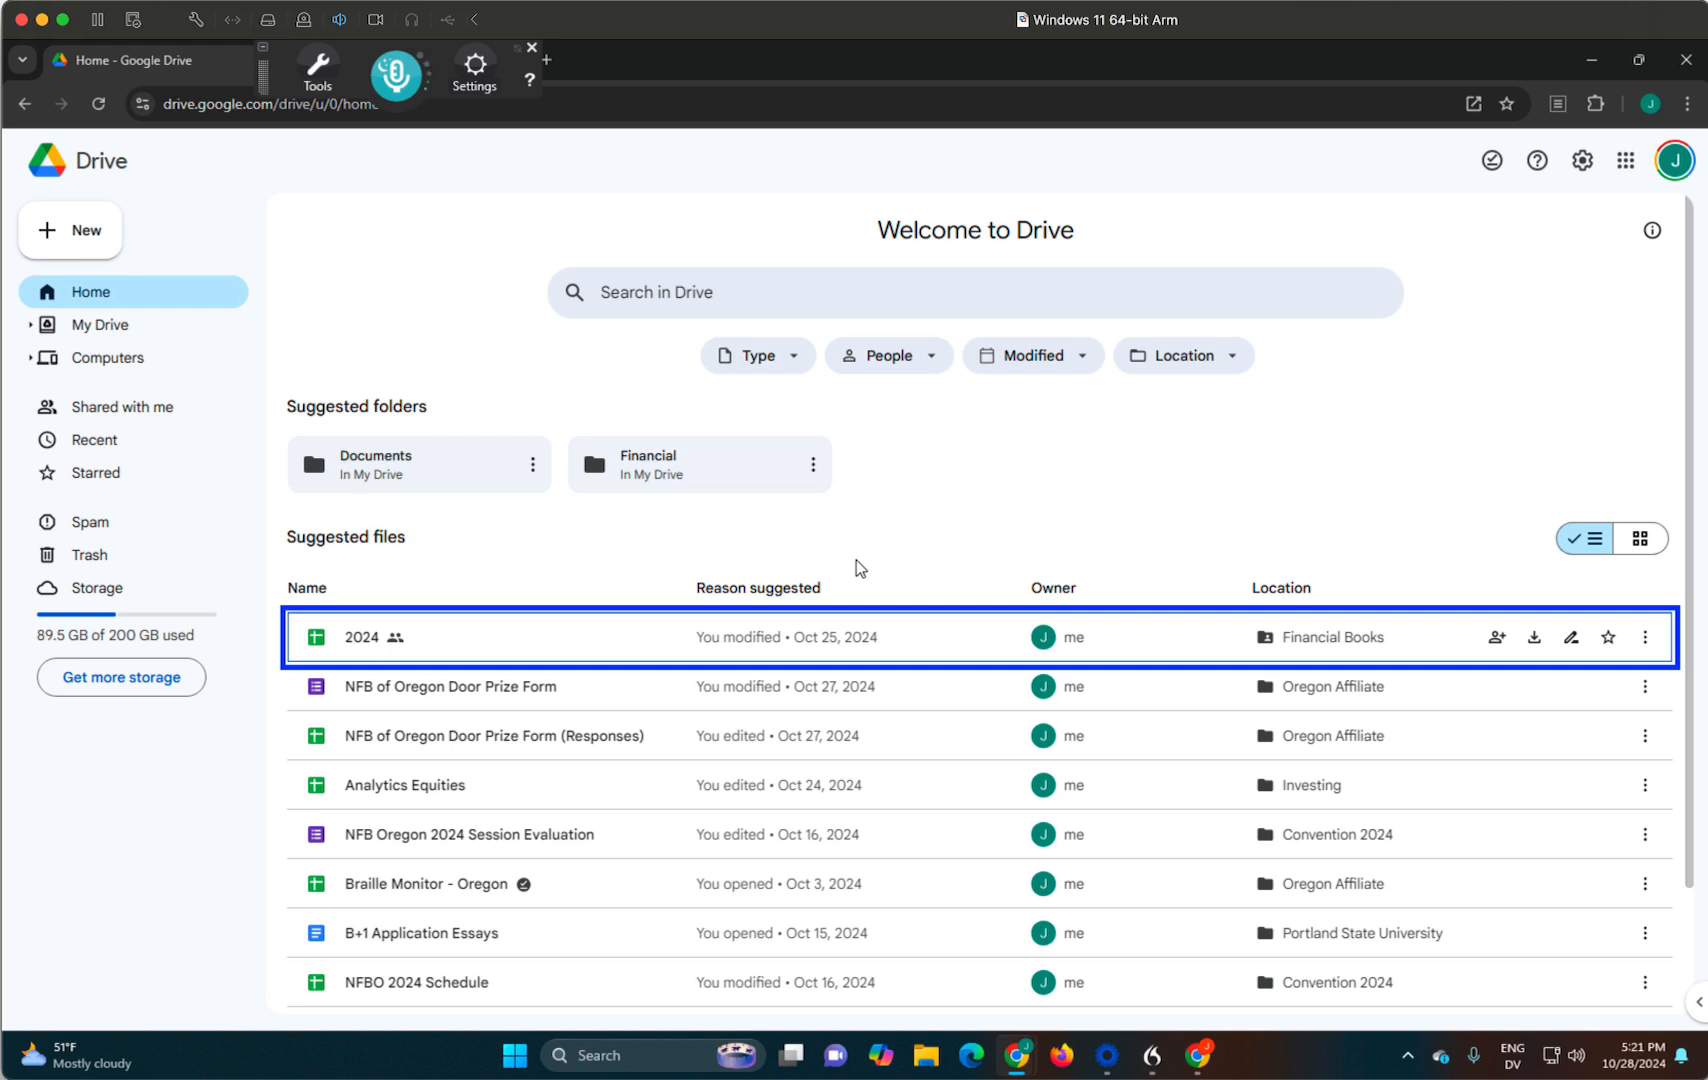
- Open My Drive from the Home page
key(g)
key(n)
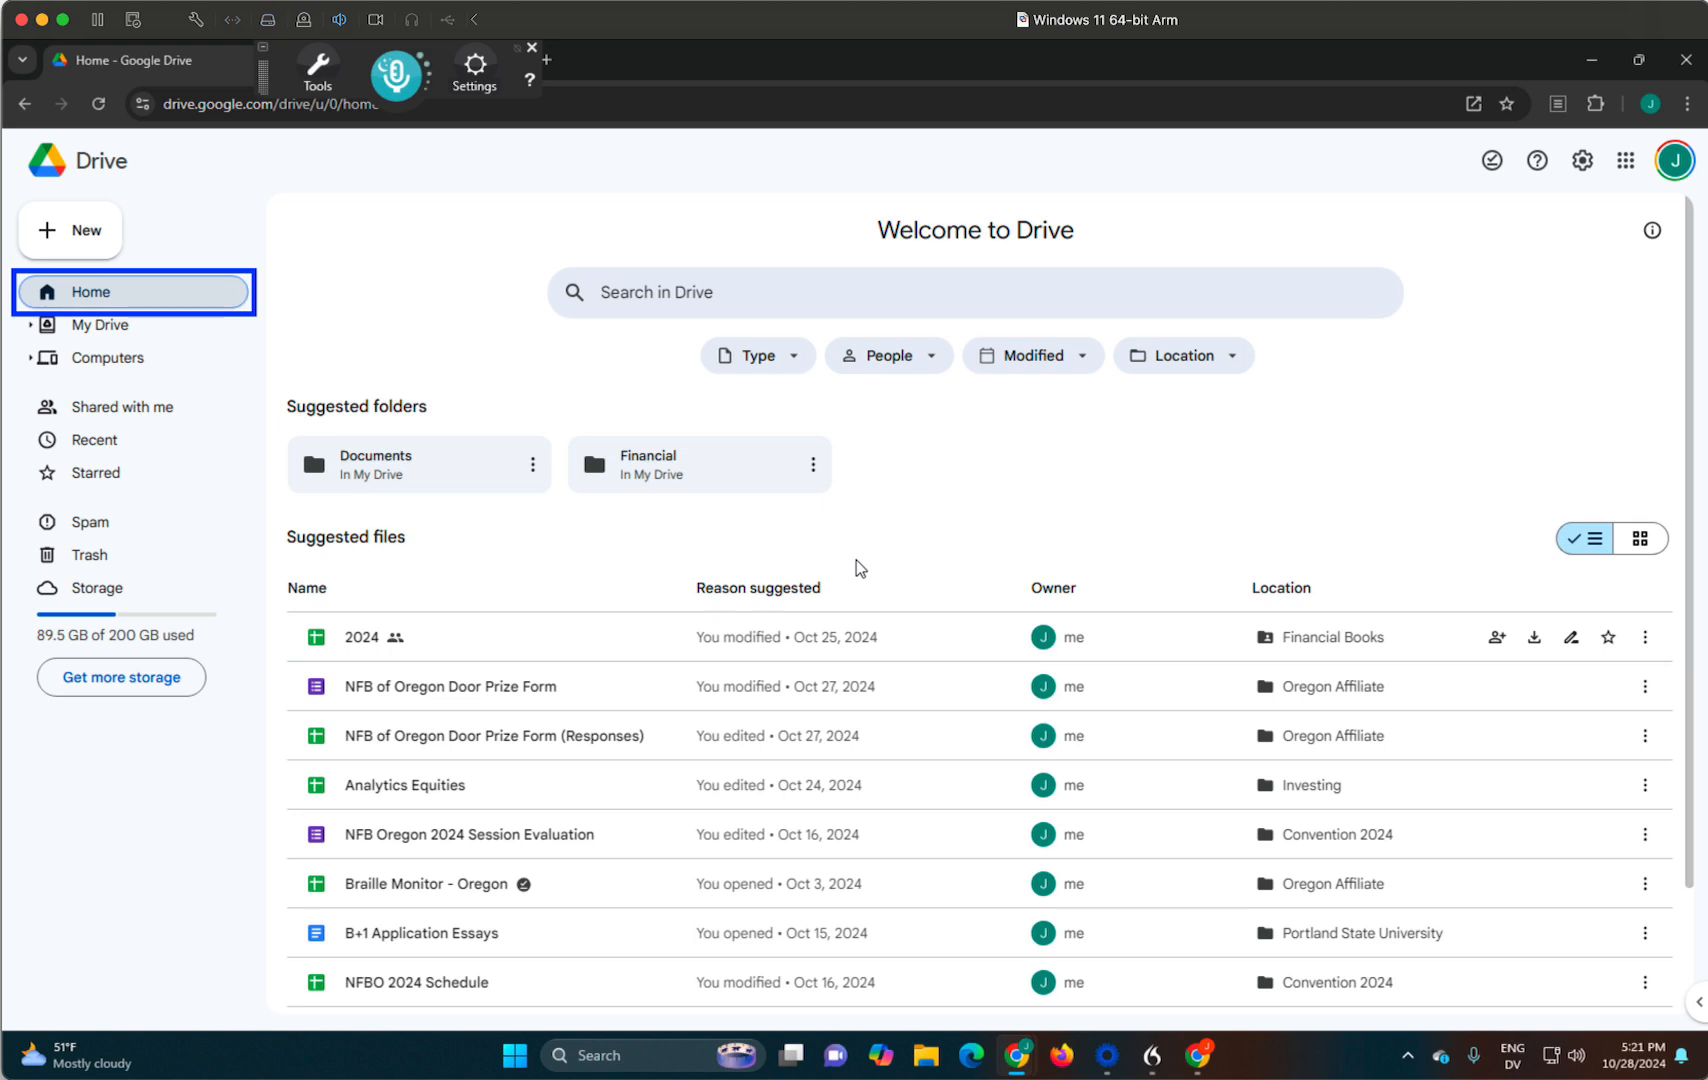
key(Down)
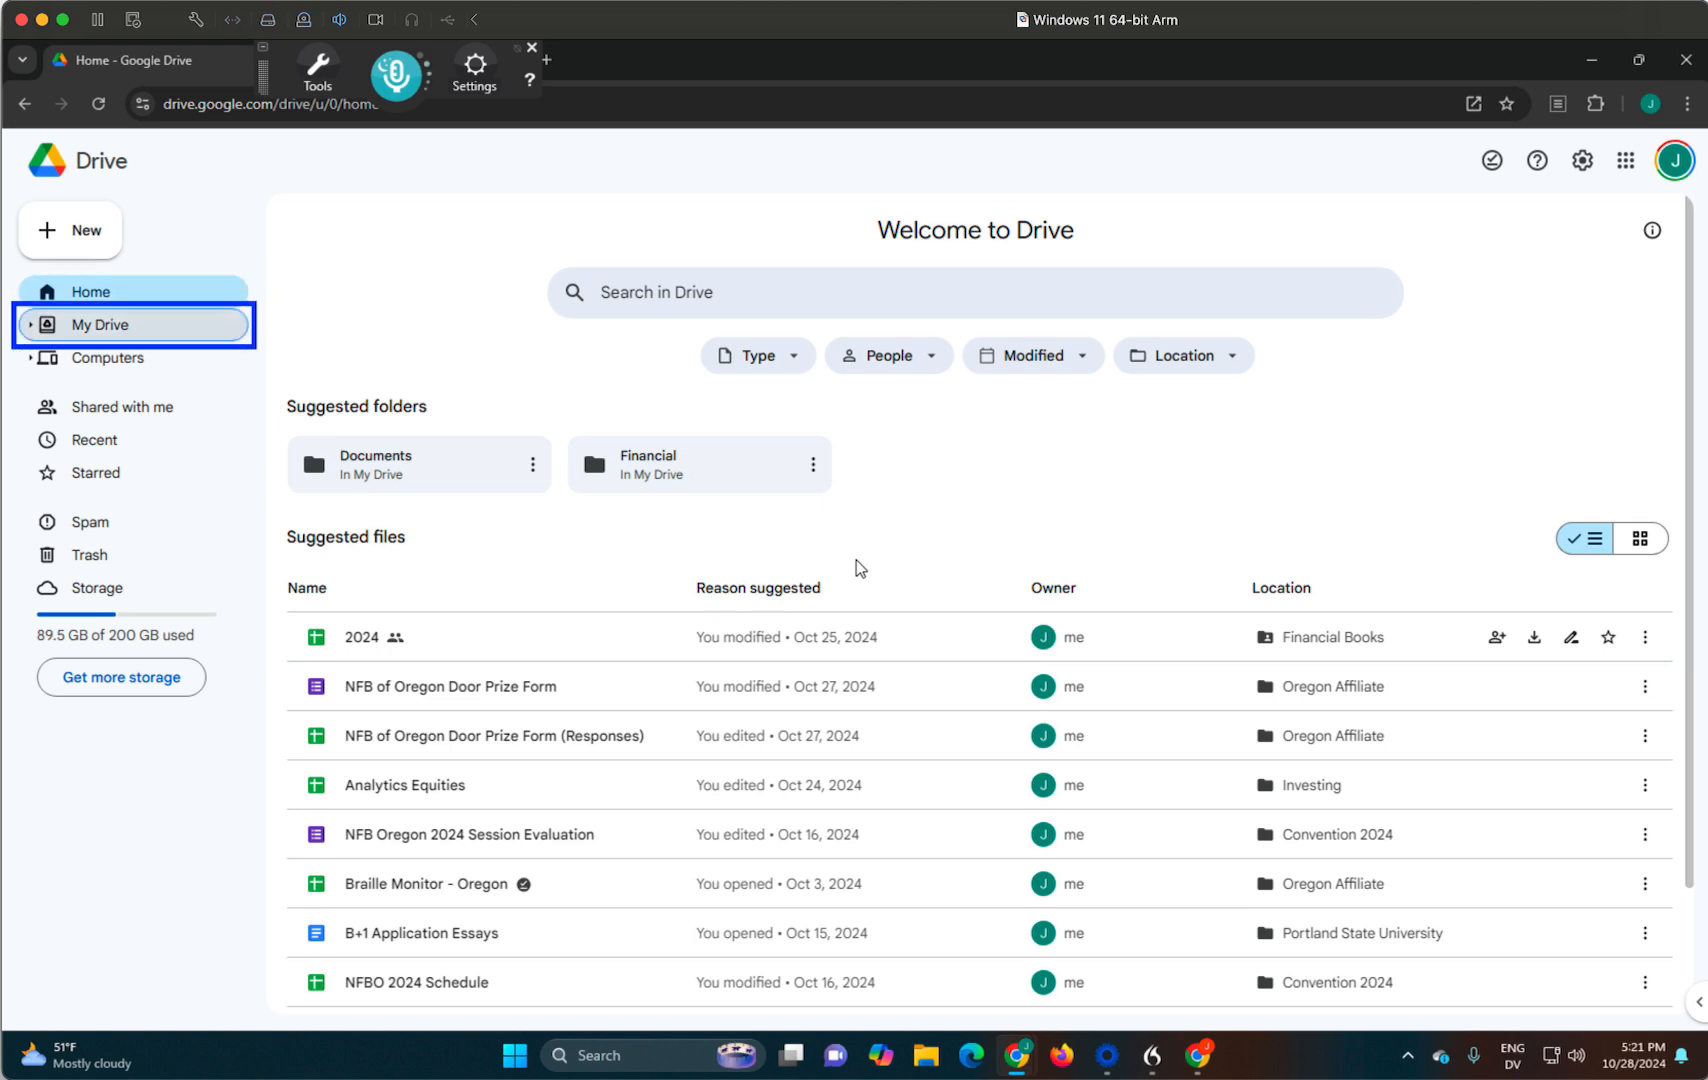
key(Return)
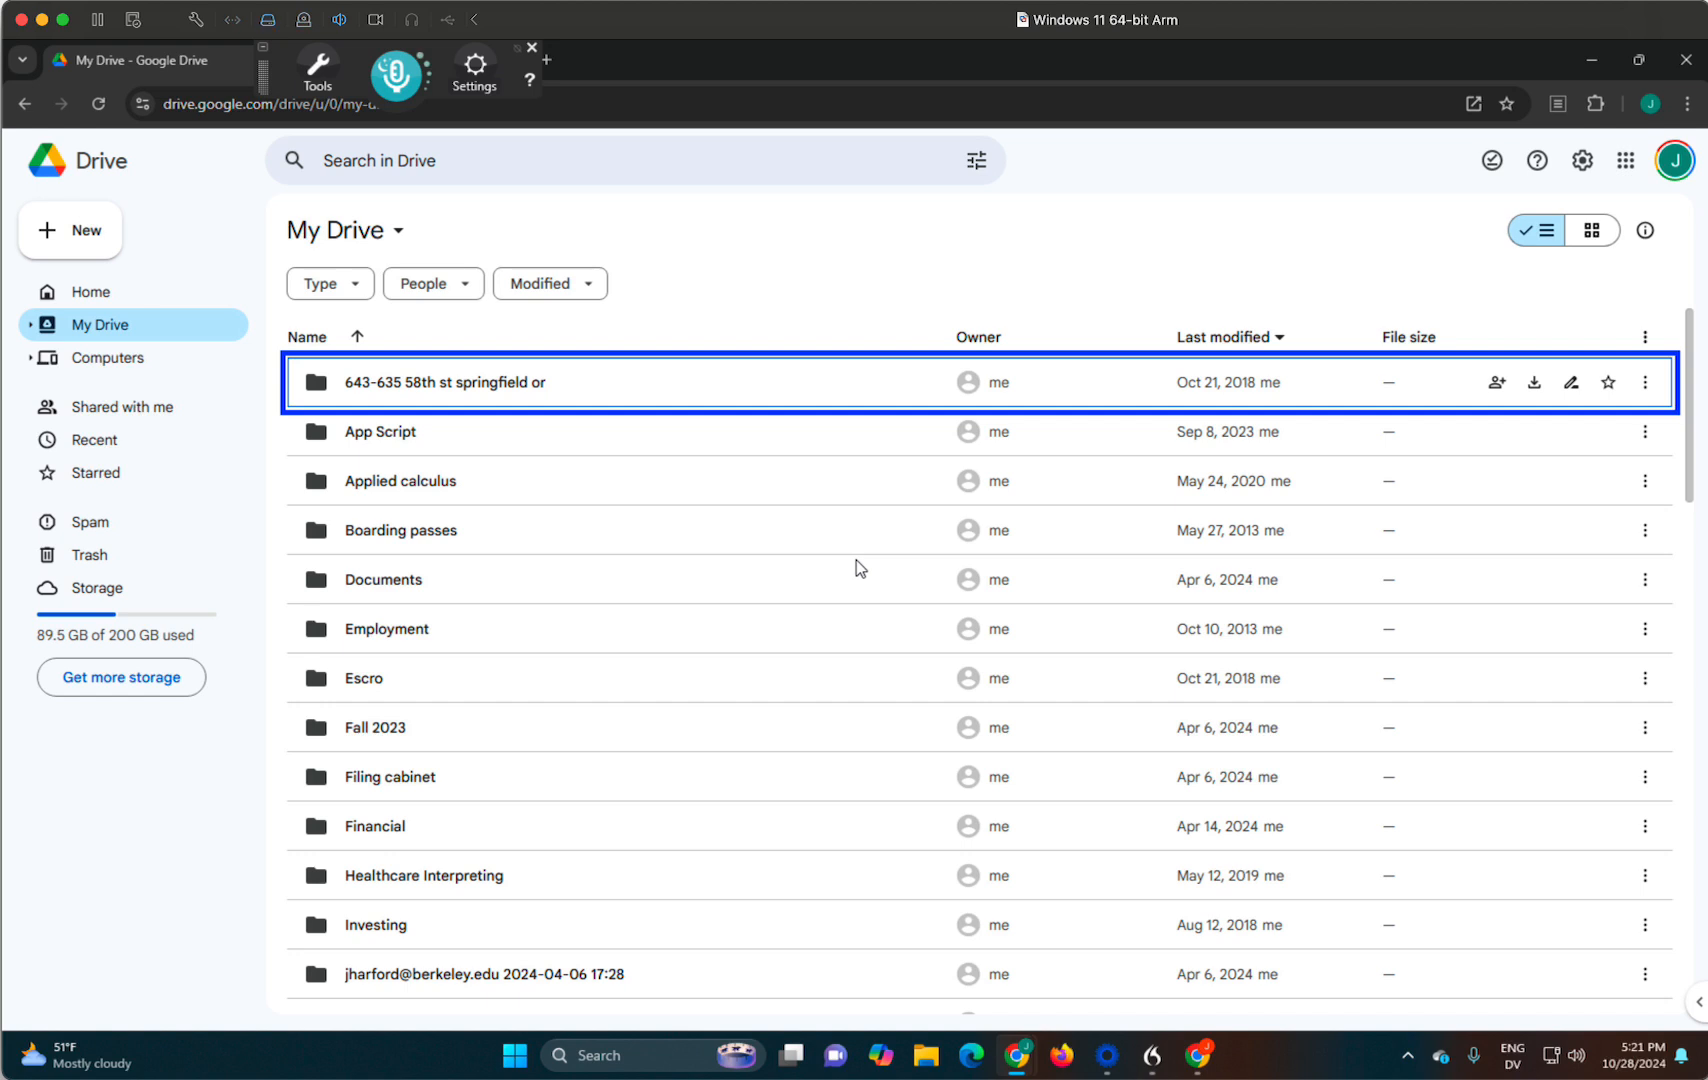
- Open the Documents folder and the National Federation of the blind folder inside it
click(856, 568)
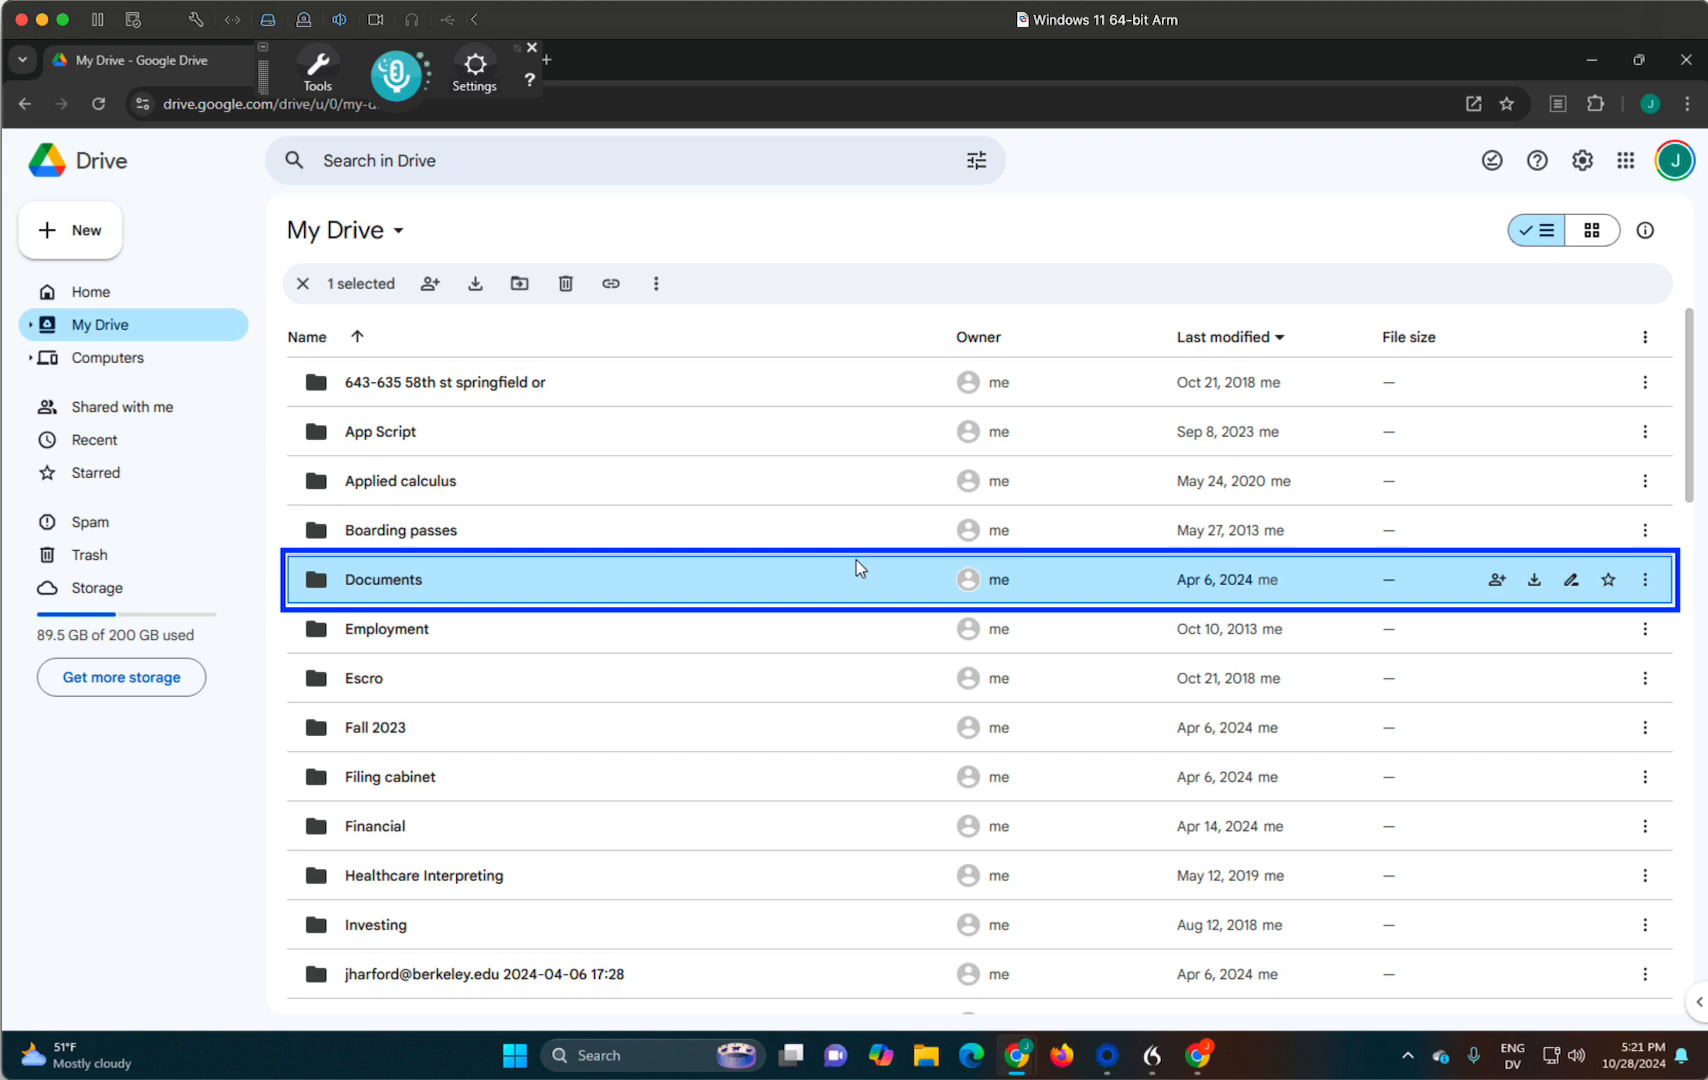
double_click(856, 569)
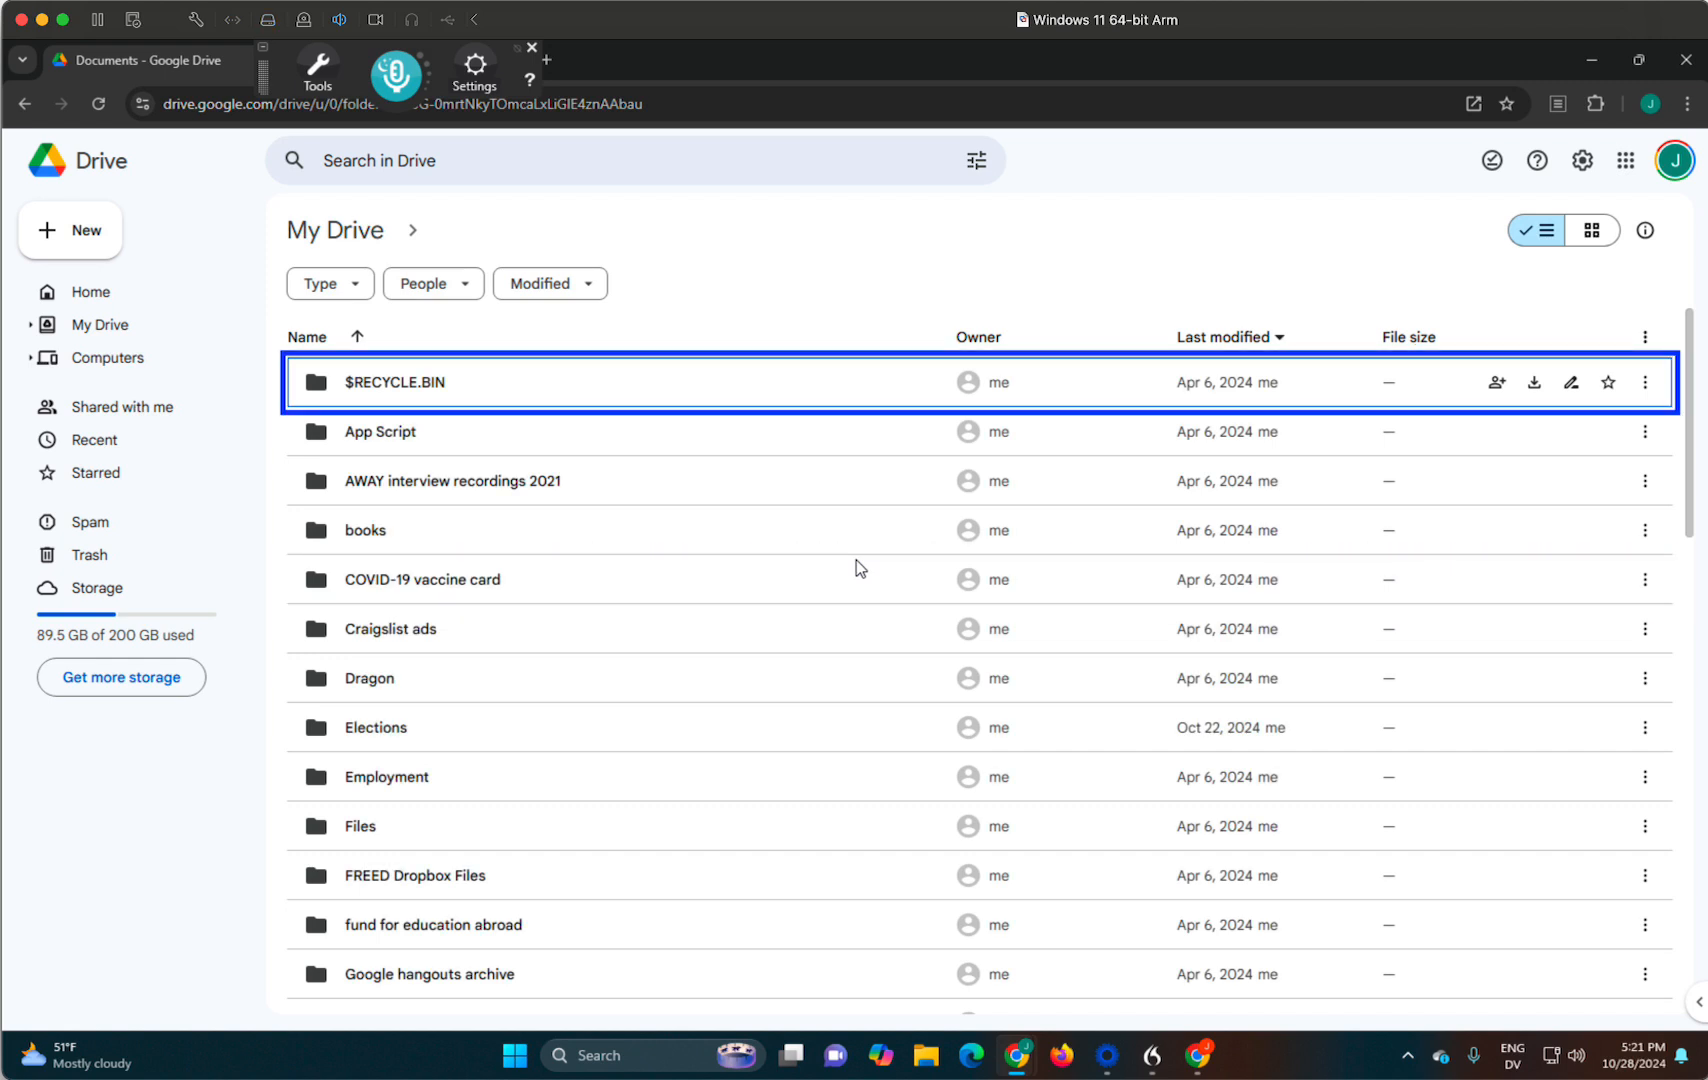
key(n)
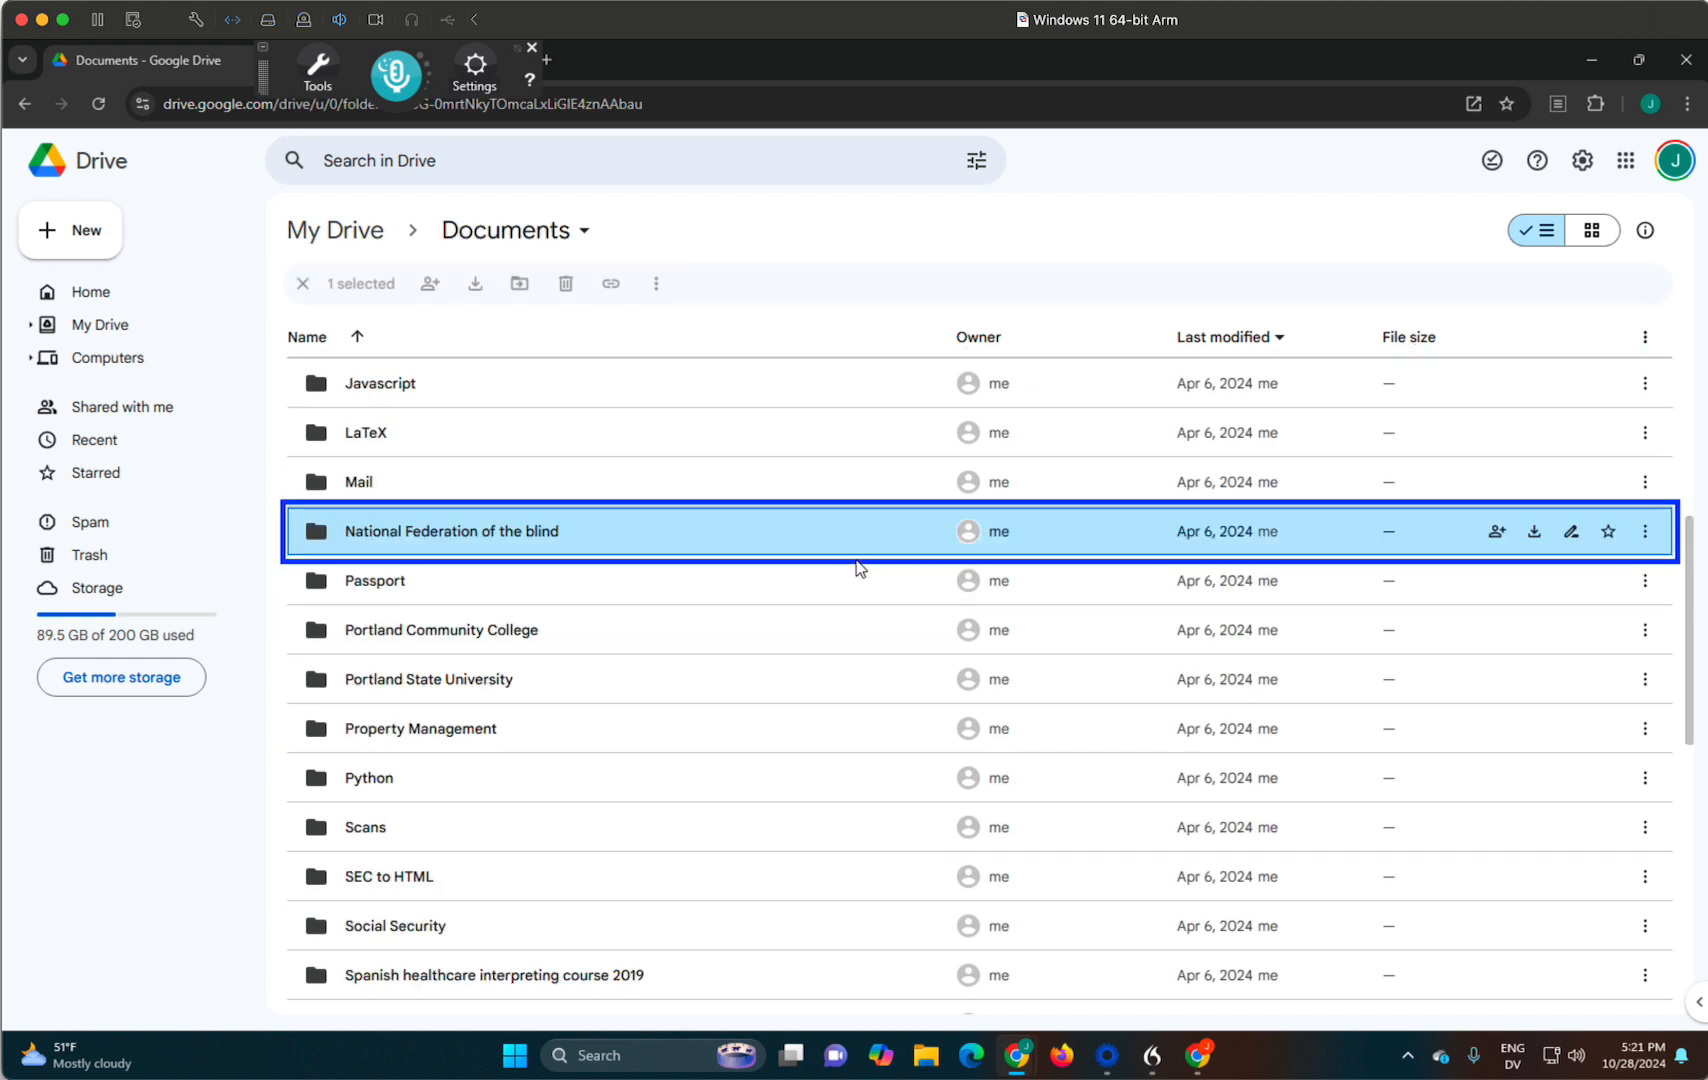
key(Return)
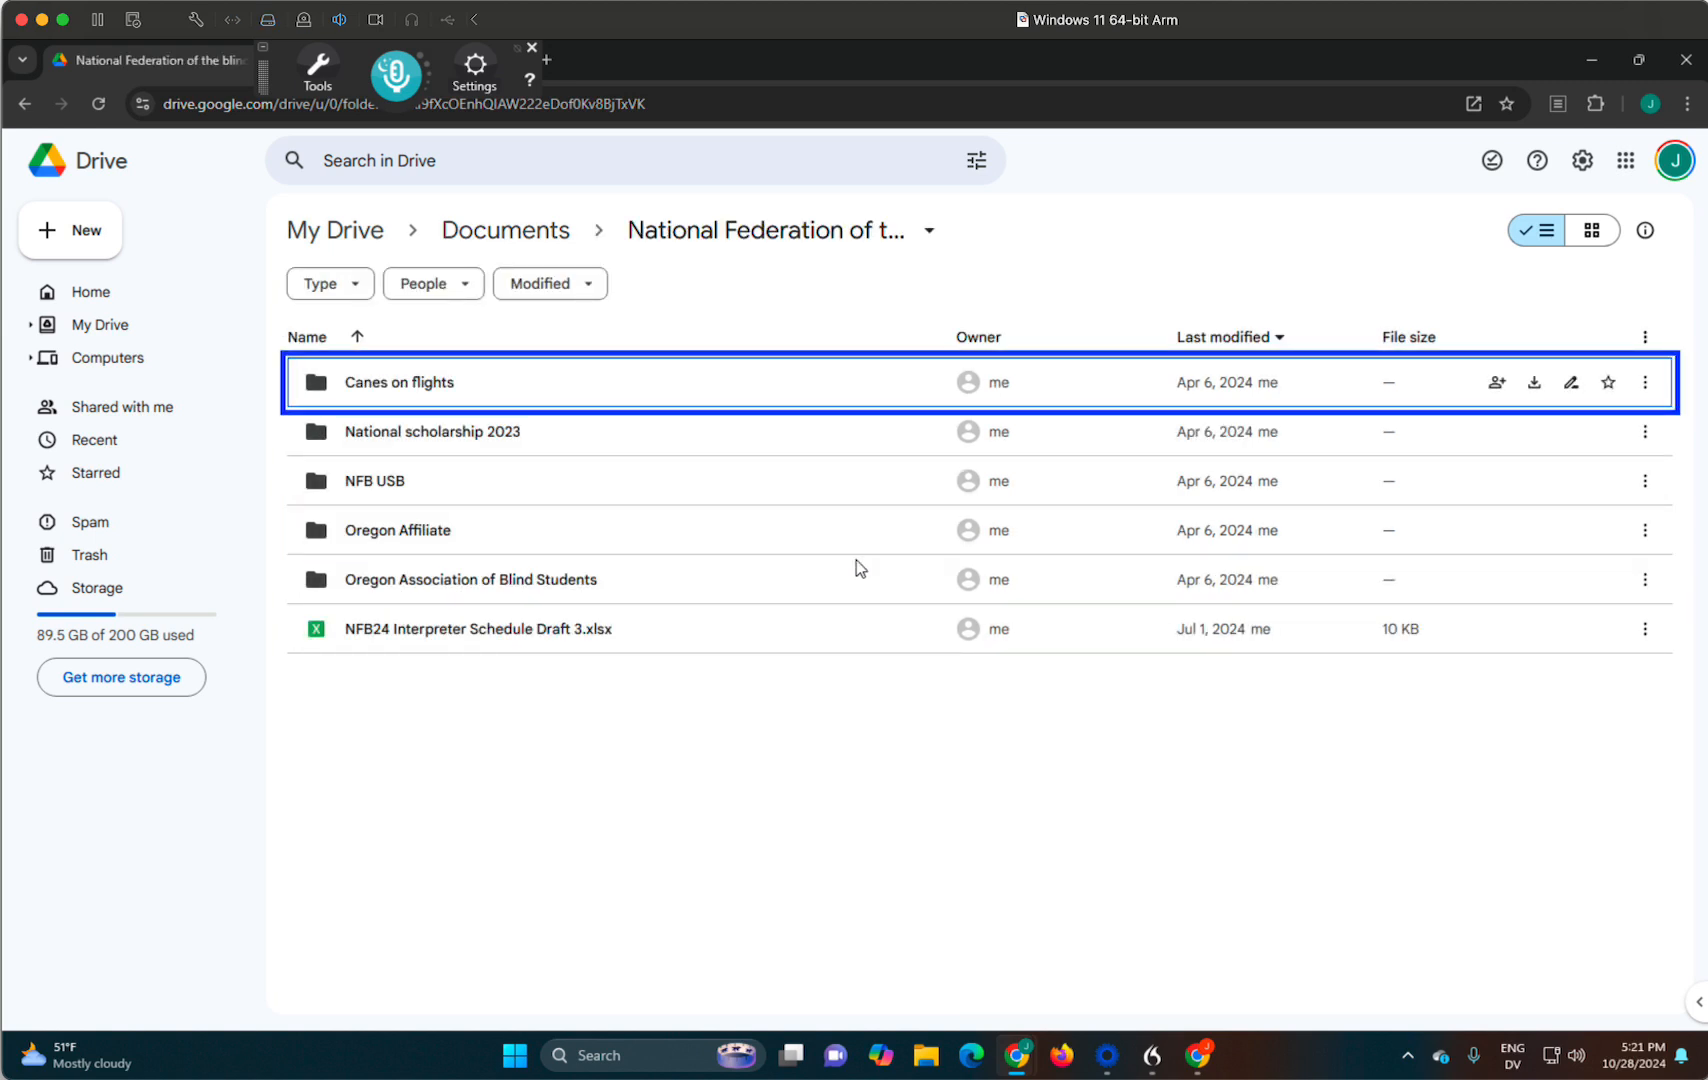
- Copy the sharing link of the Oregon Association of Blind Students folder
key(o)
key(Down)
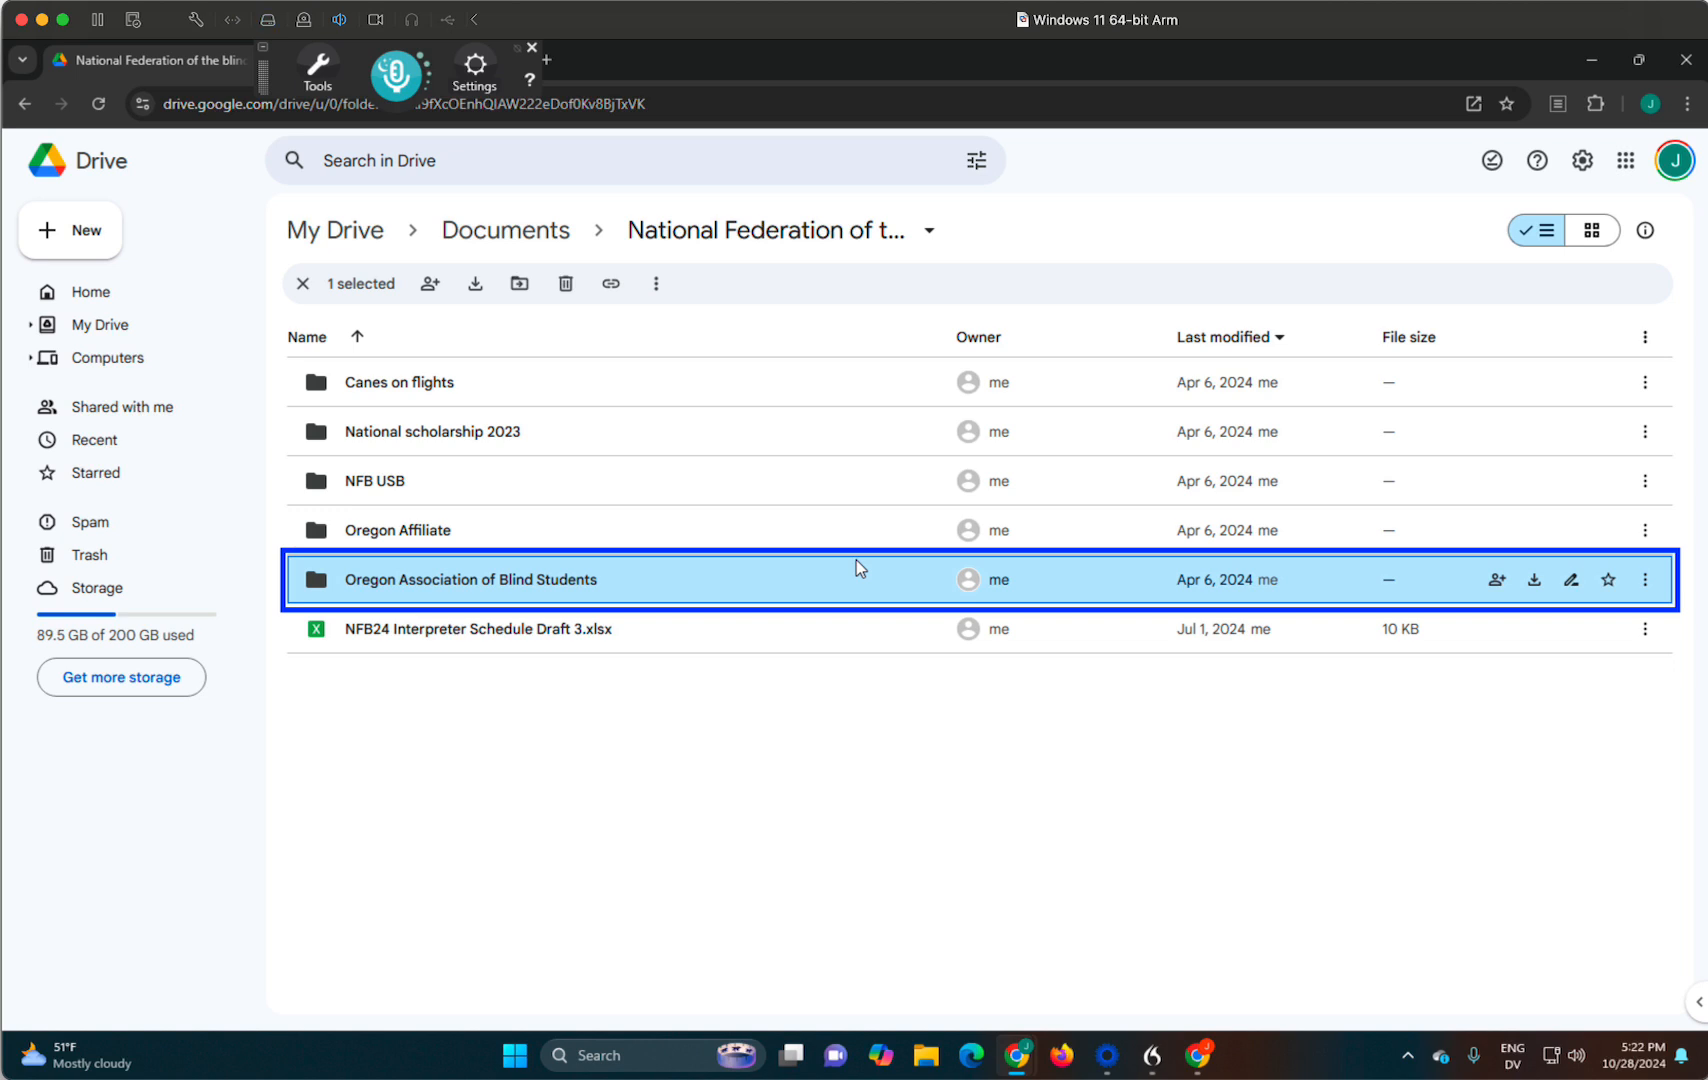
key(shift+F10)
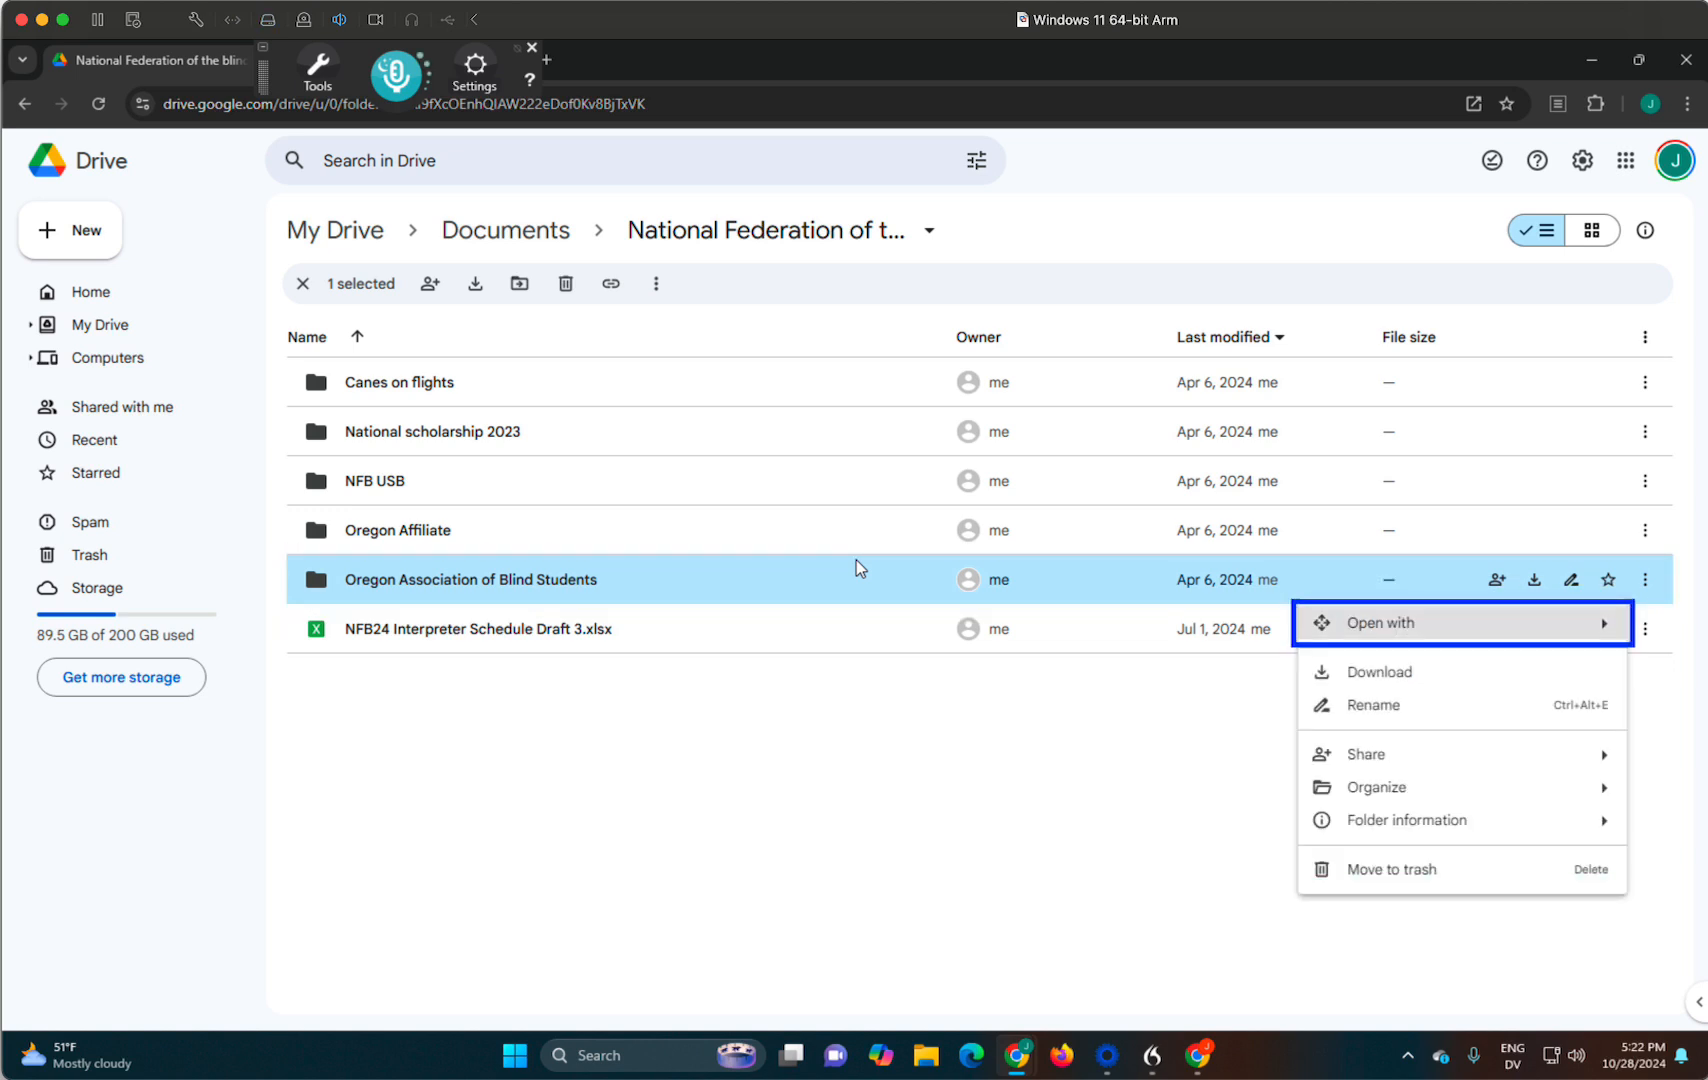
key(Down)
key(Down)
key(Down)
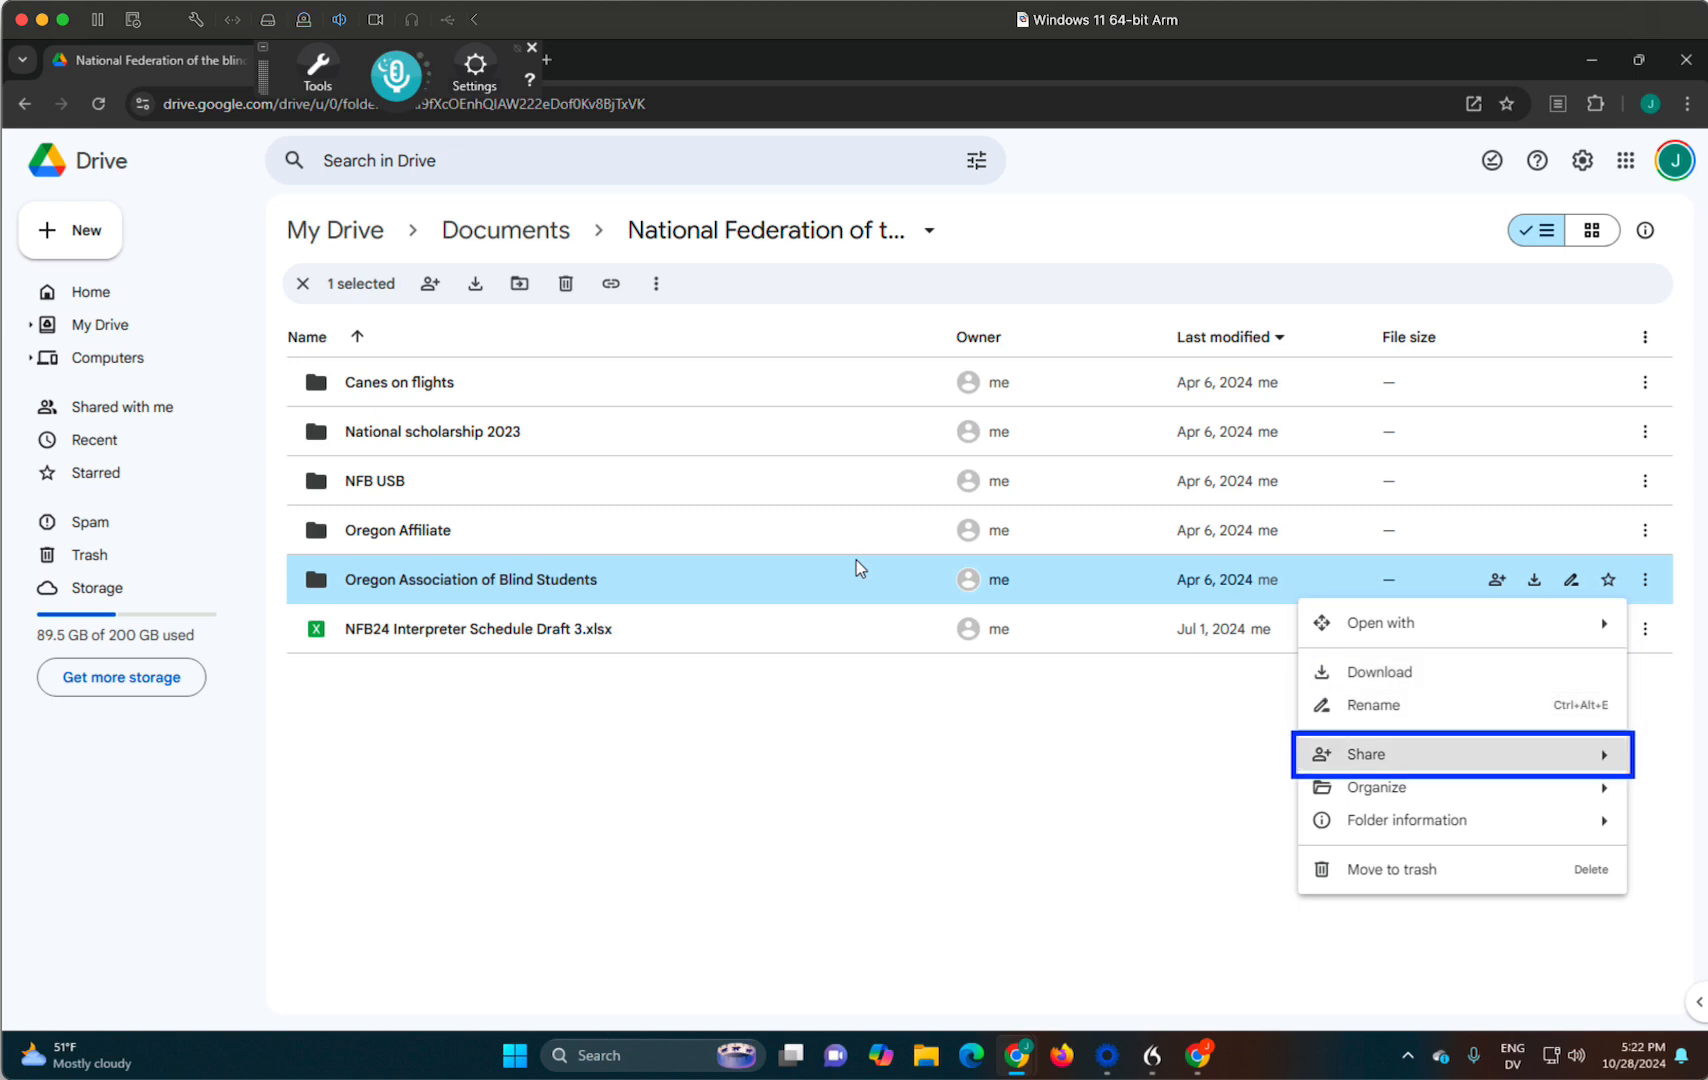
key(Right)
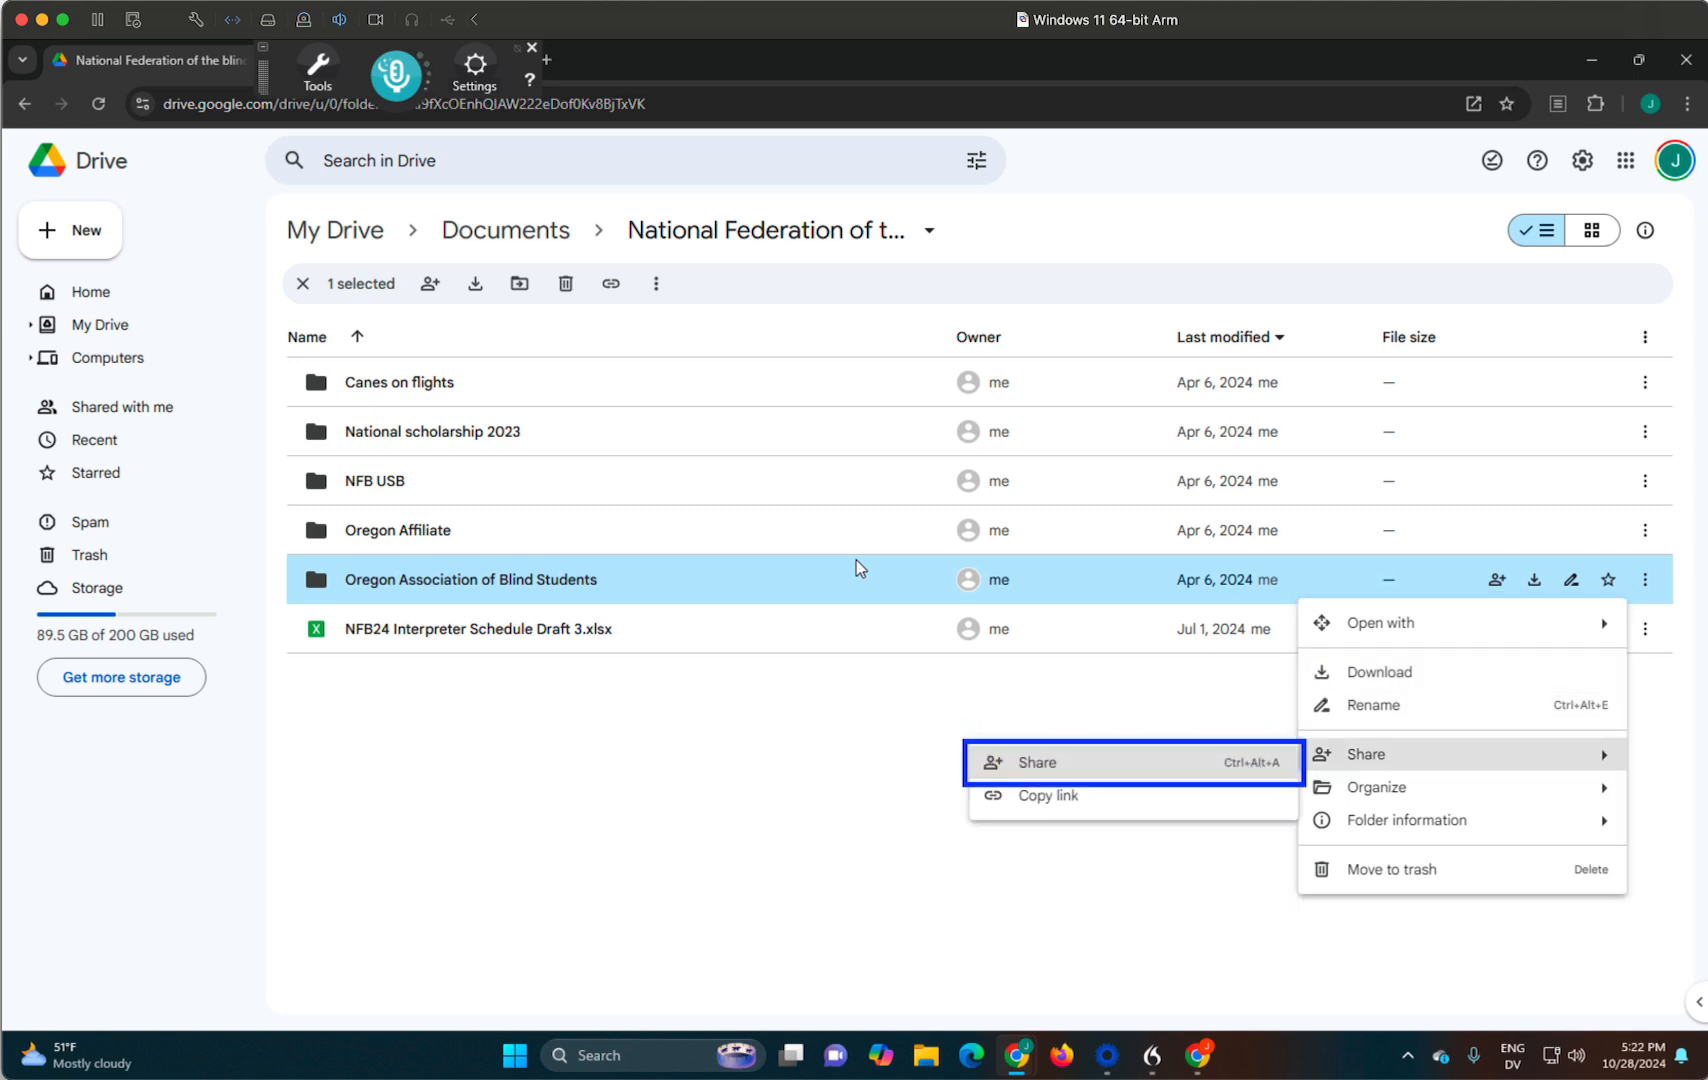
key(Down)
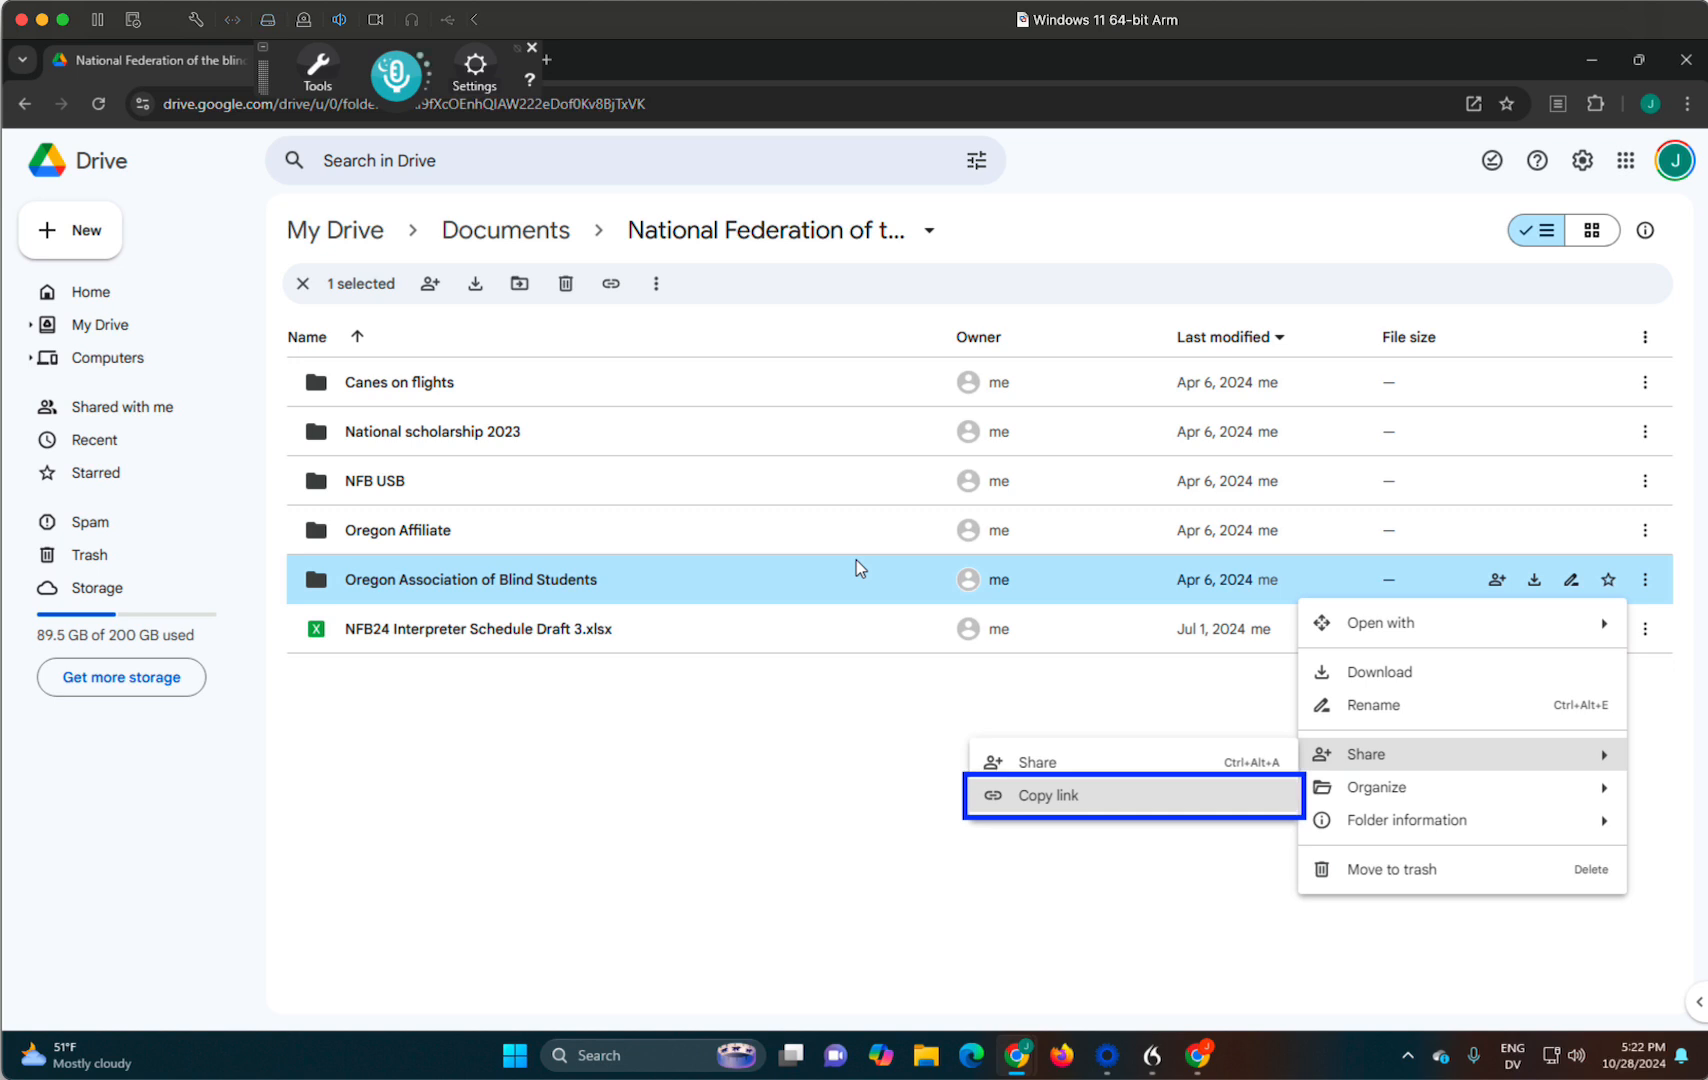
key(Return)
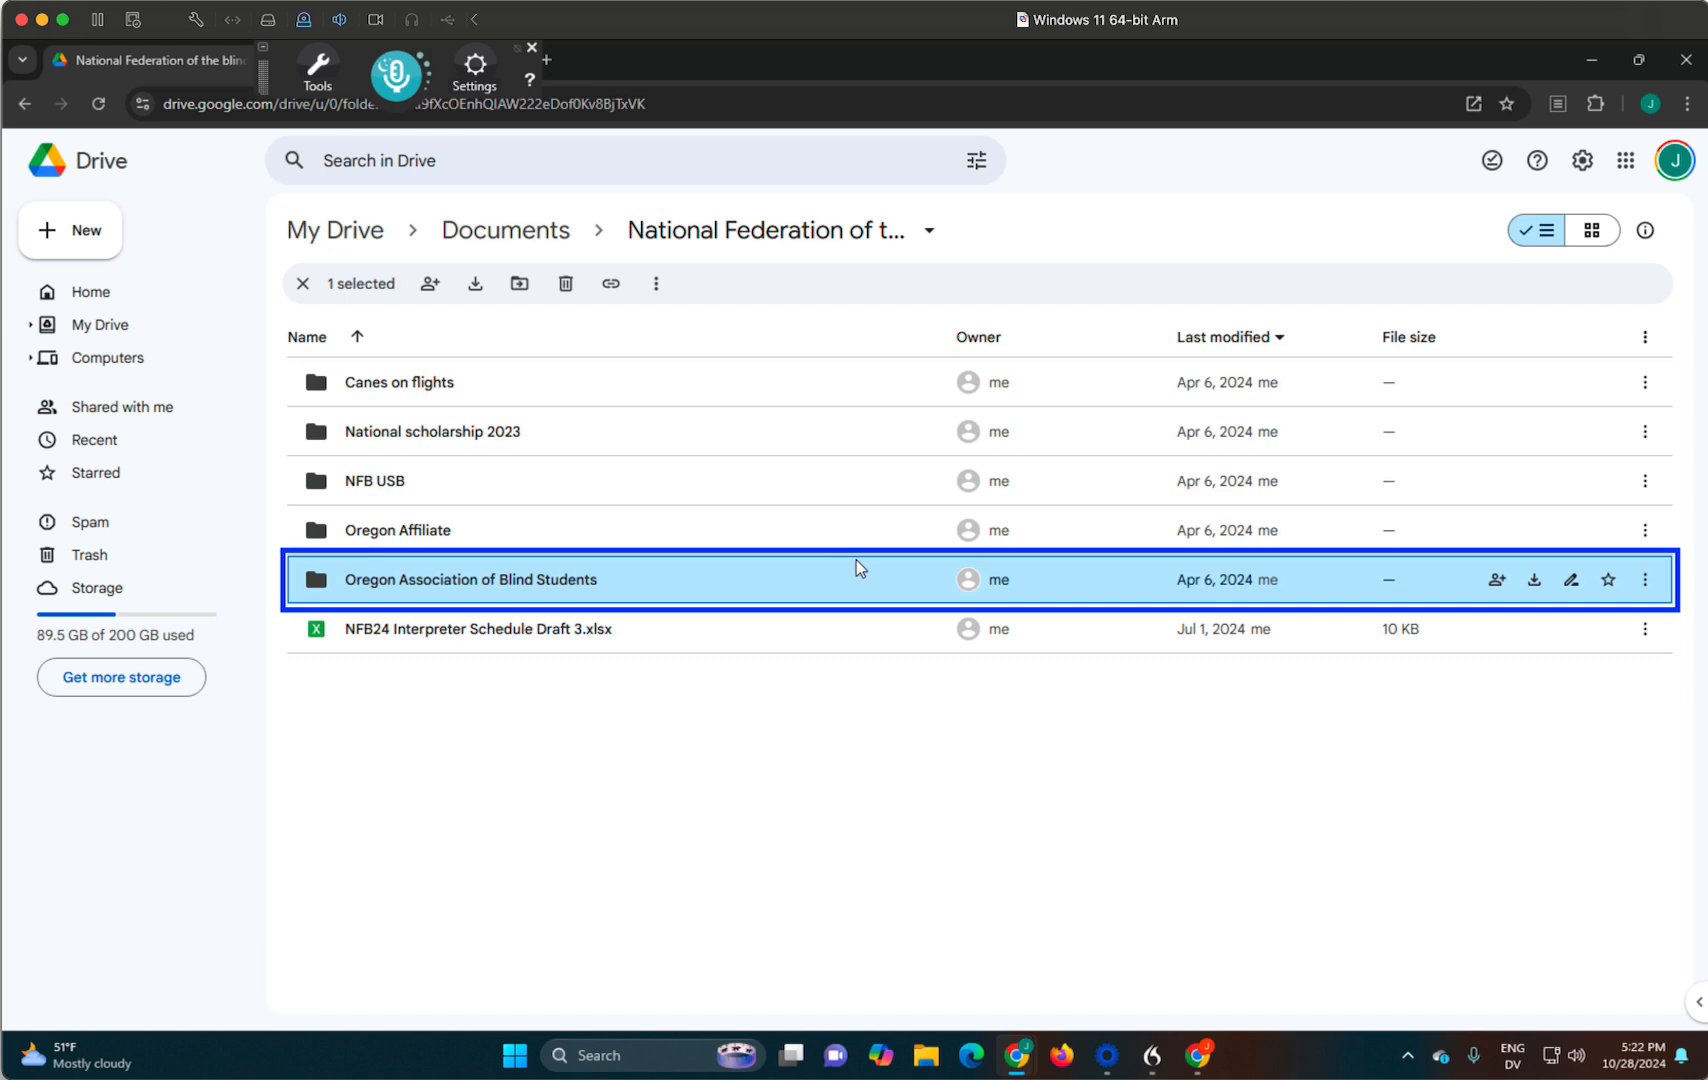
- Switch to the Gmail compose window and address the new message to the suggested clearinghouse contact's e-mail
key(alt+Tab)
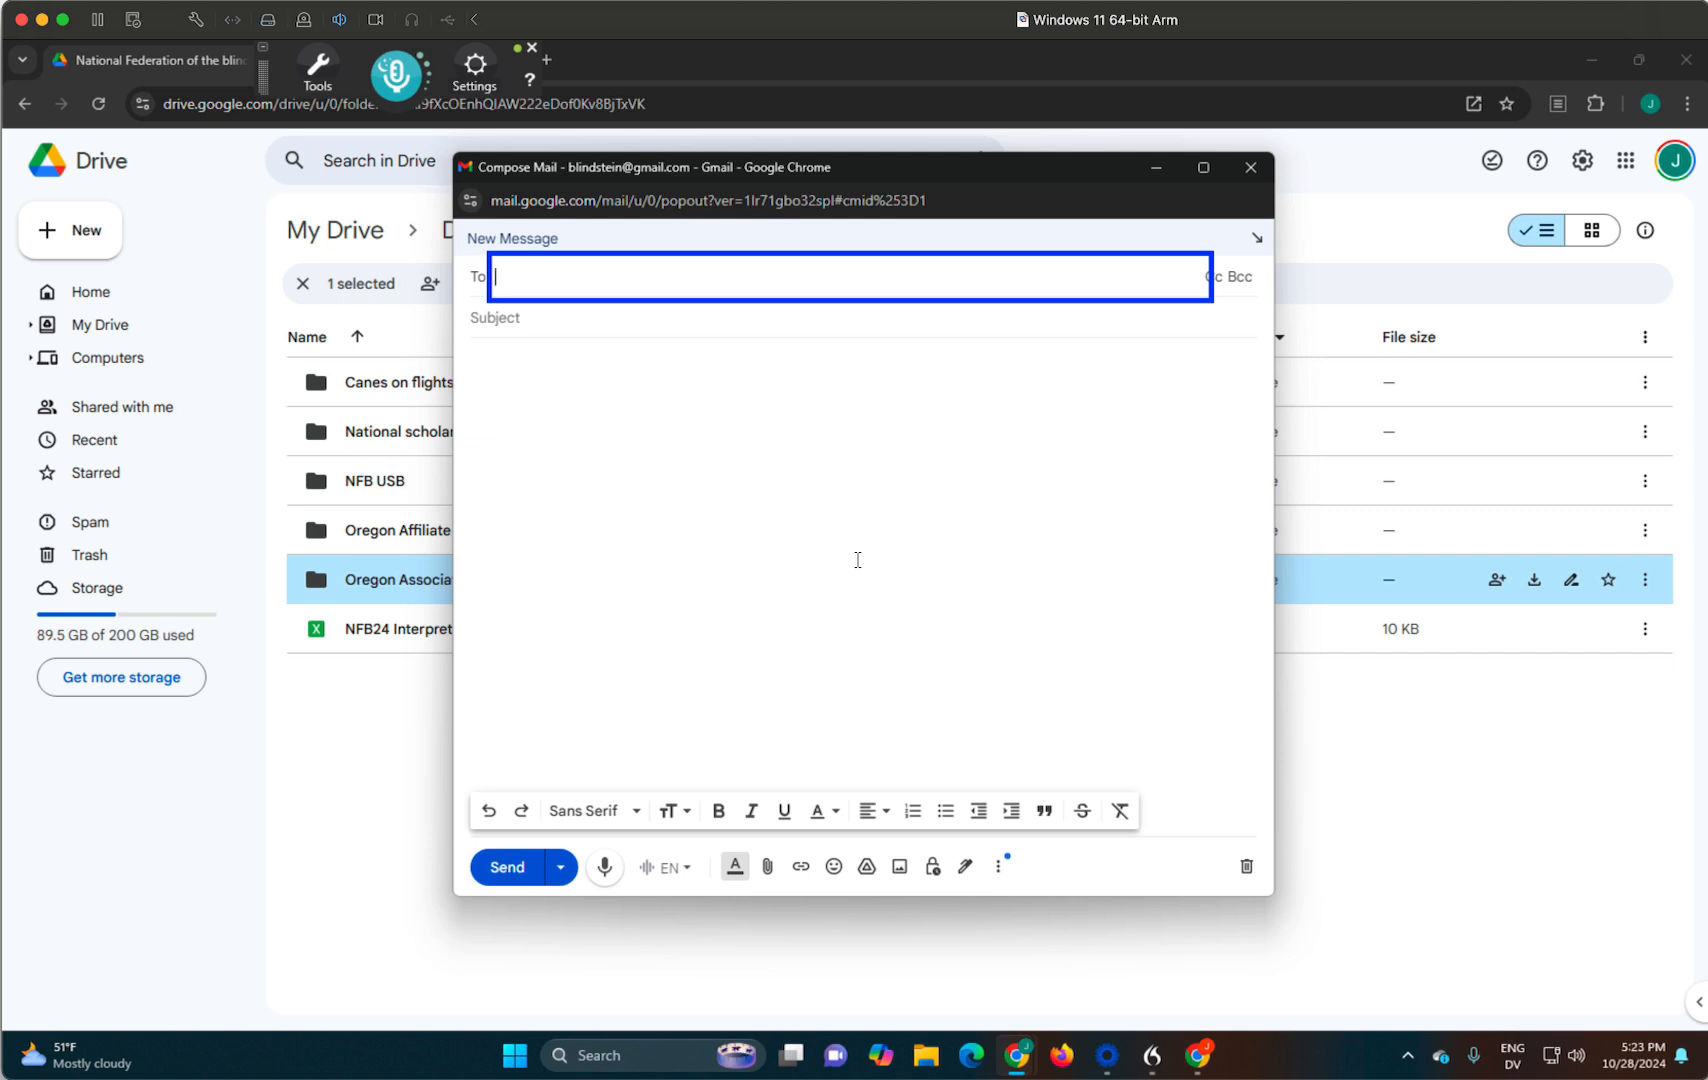
text(clear)
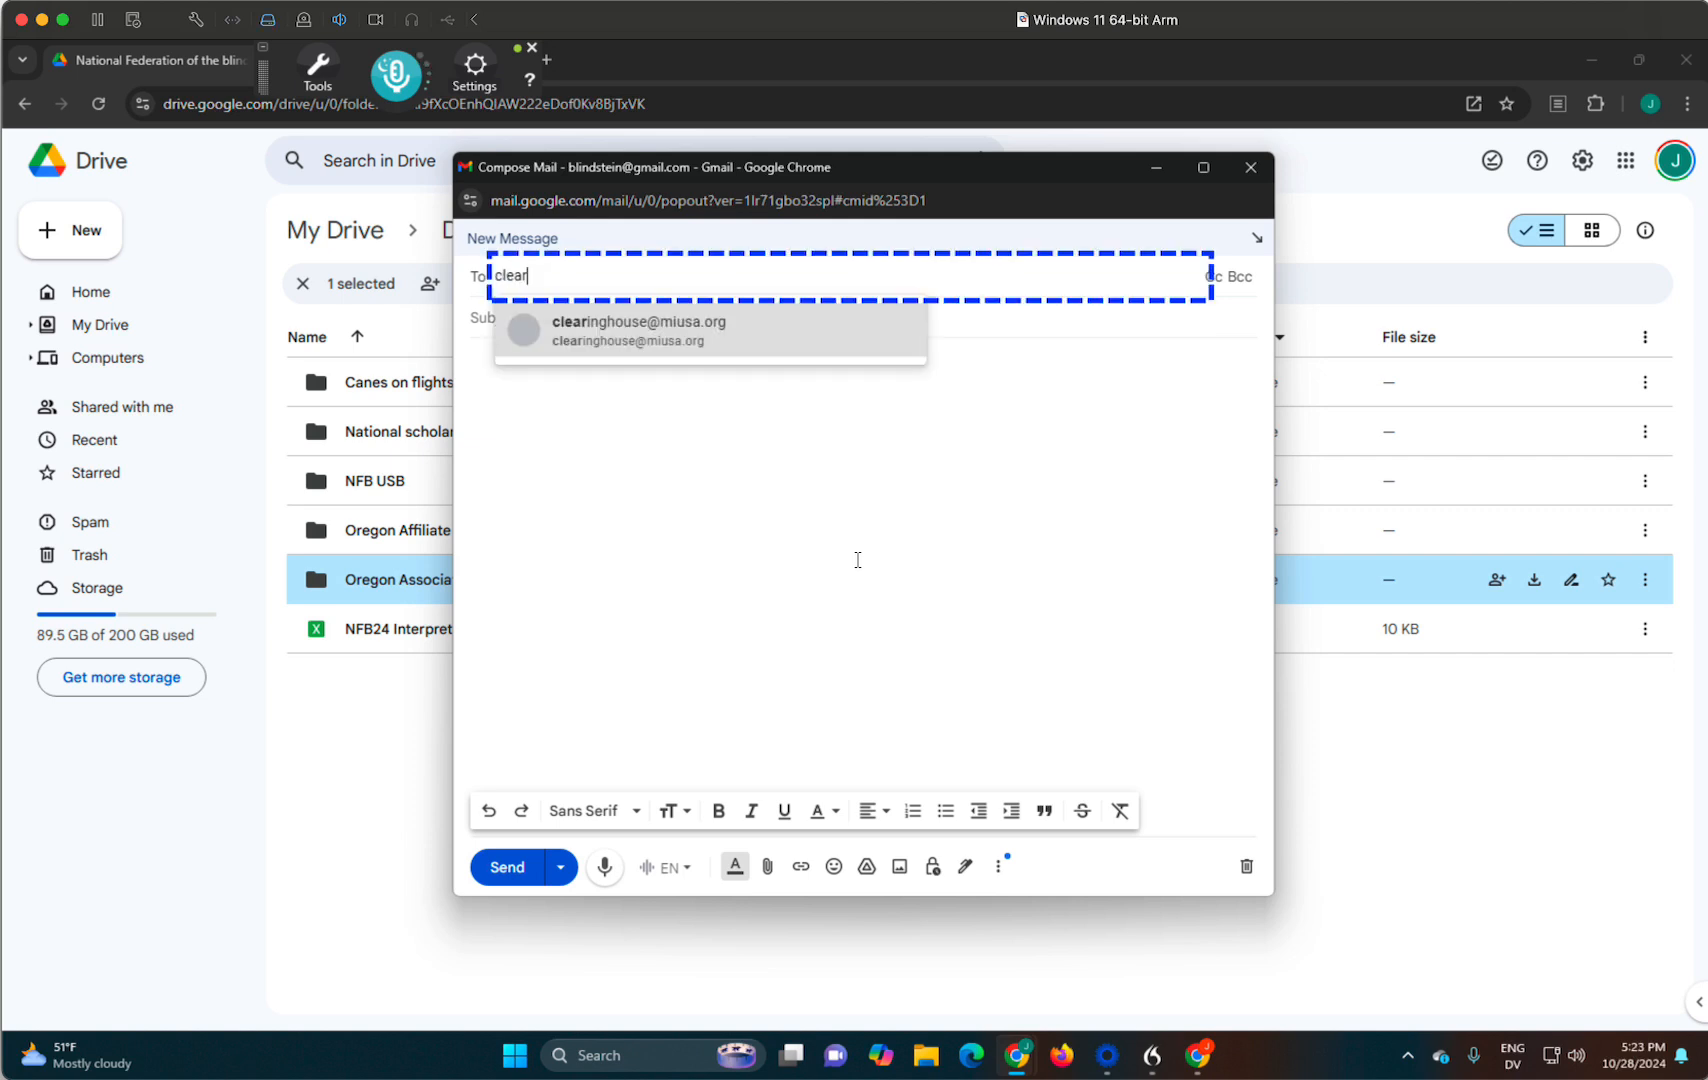
key(Return)
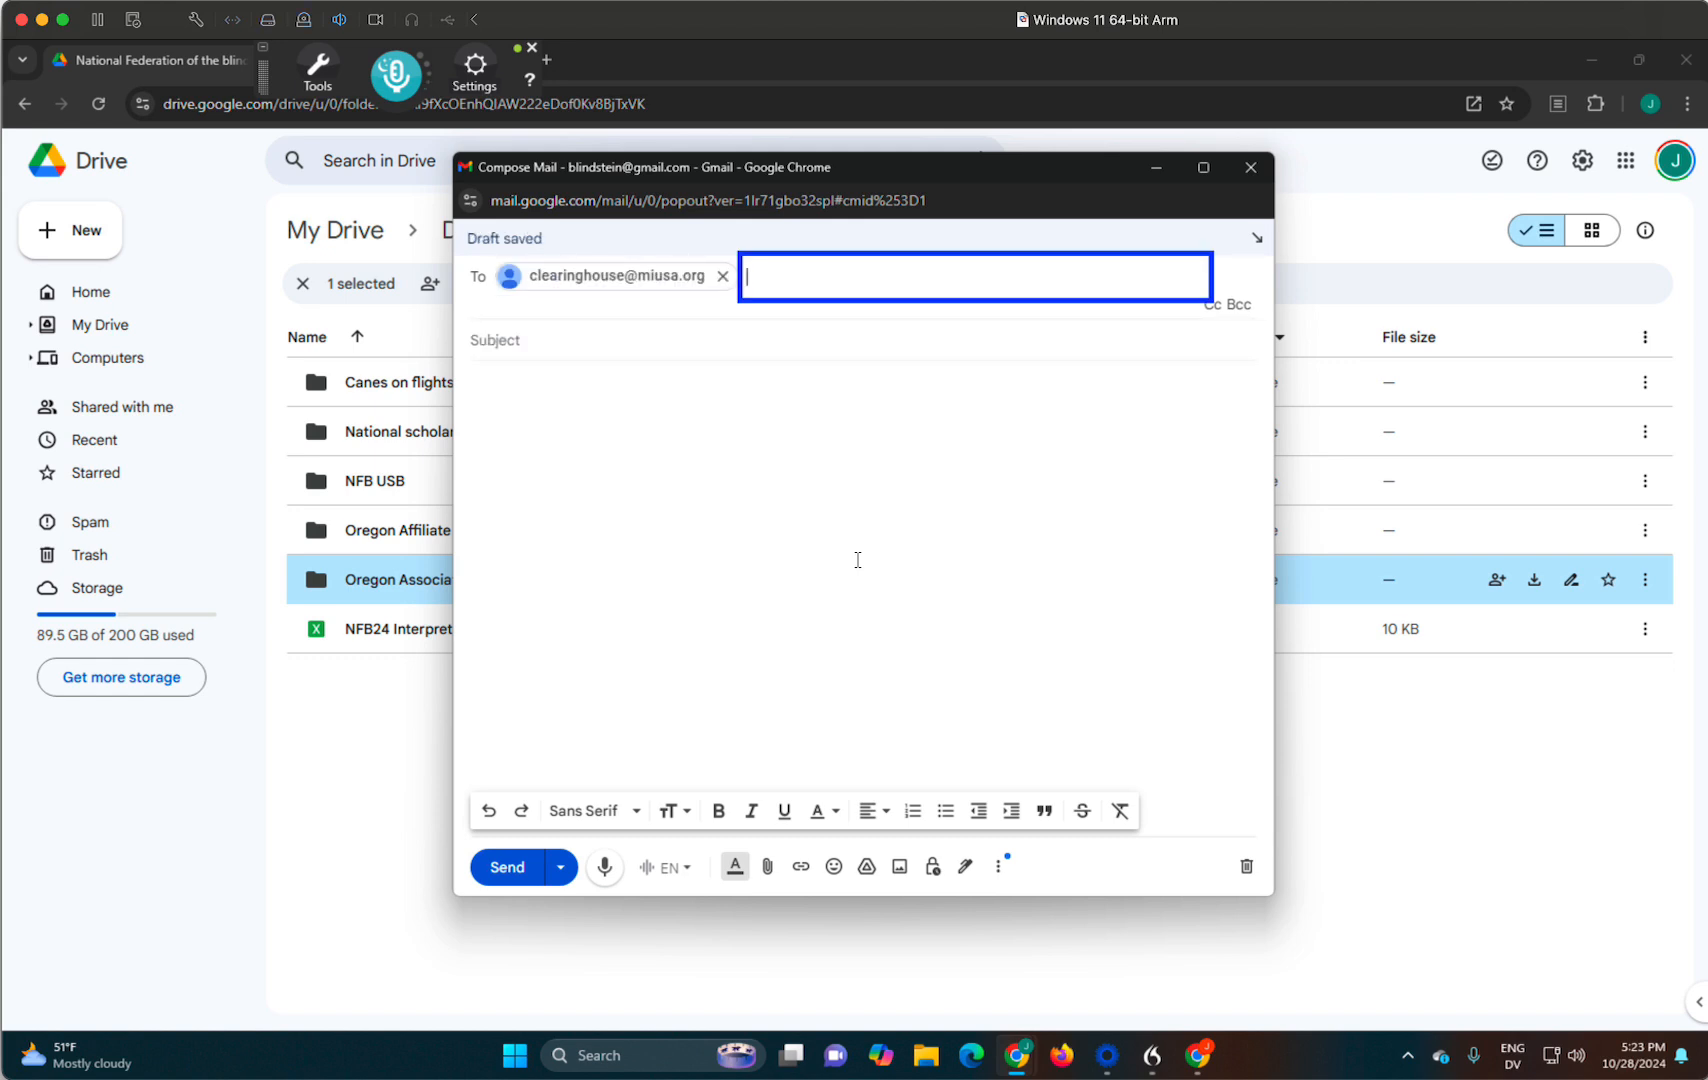
key(shift+Tab)
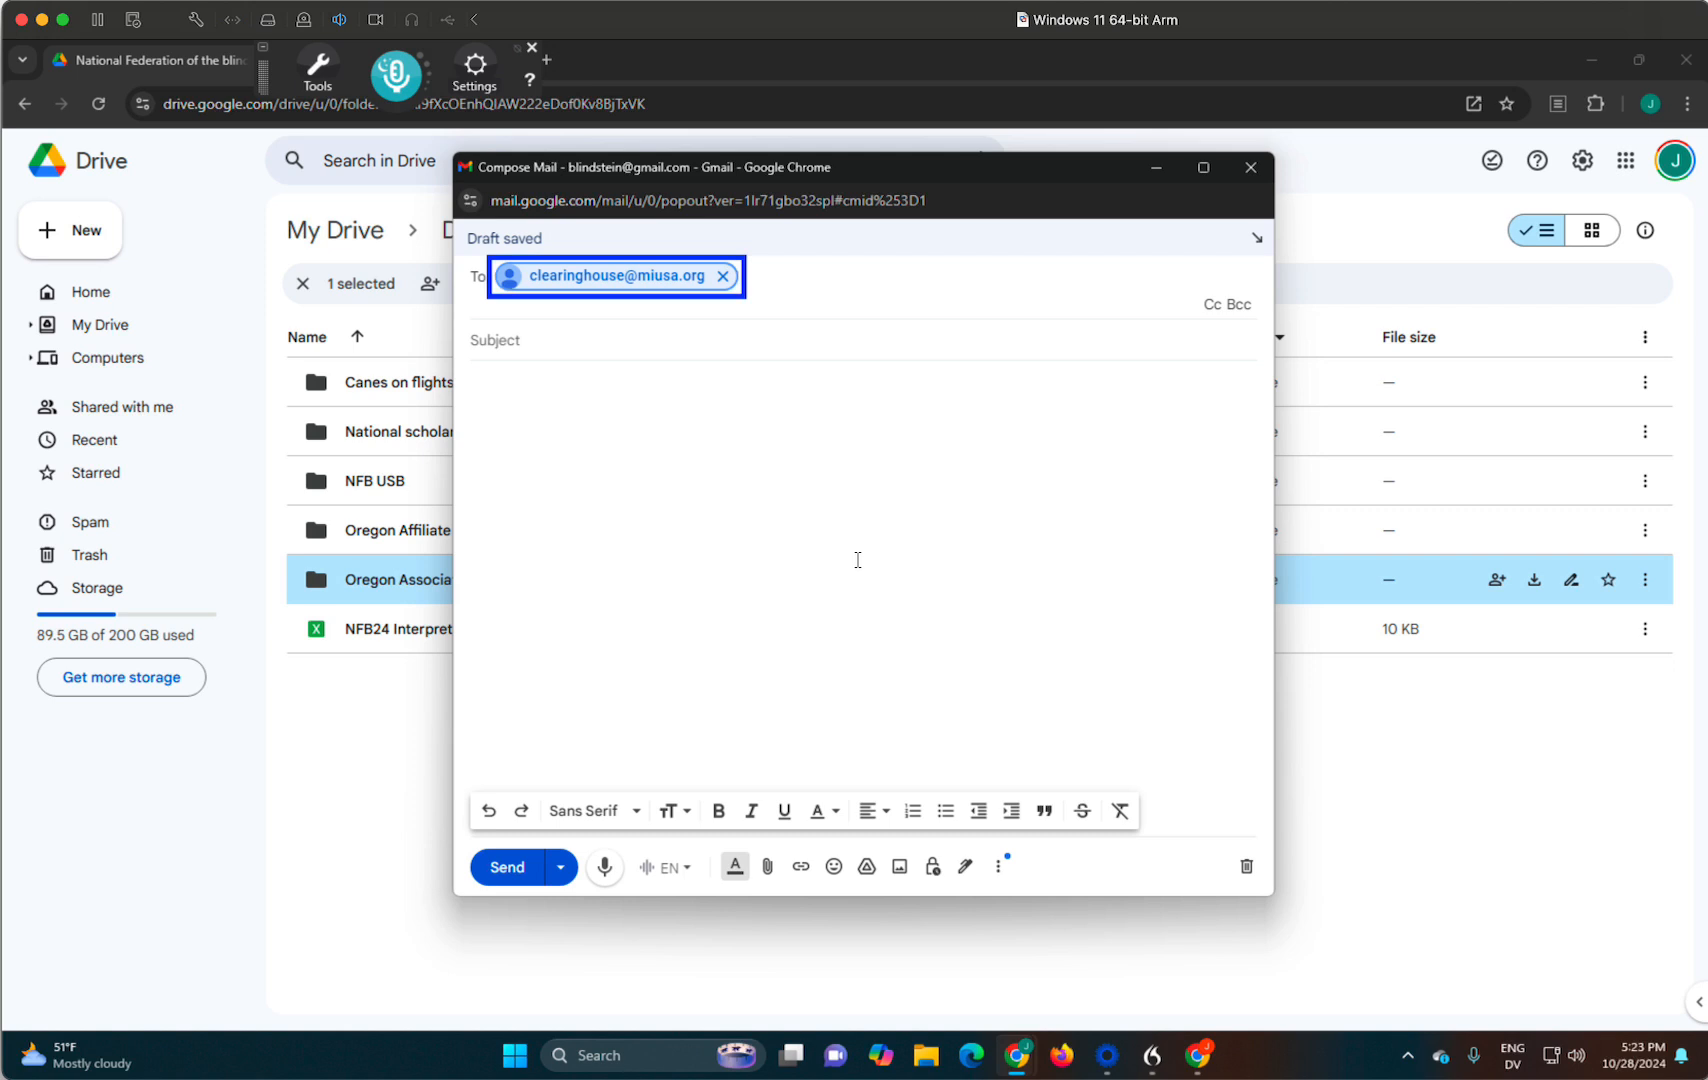
key(Tab)
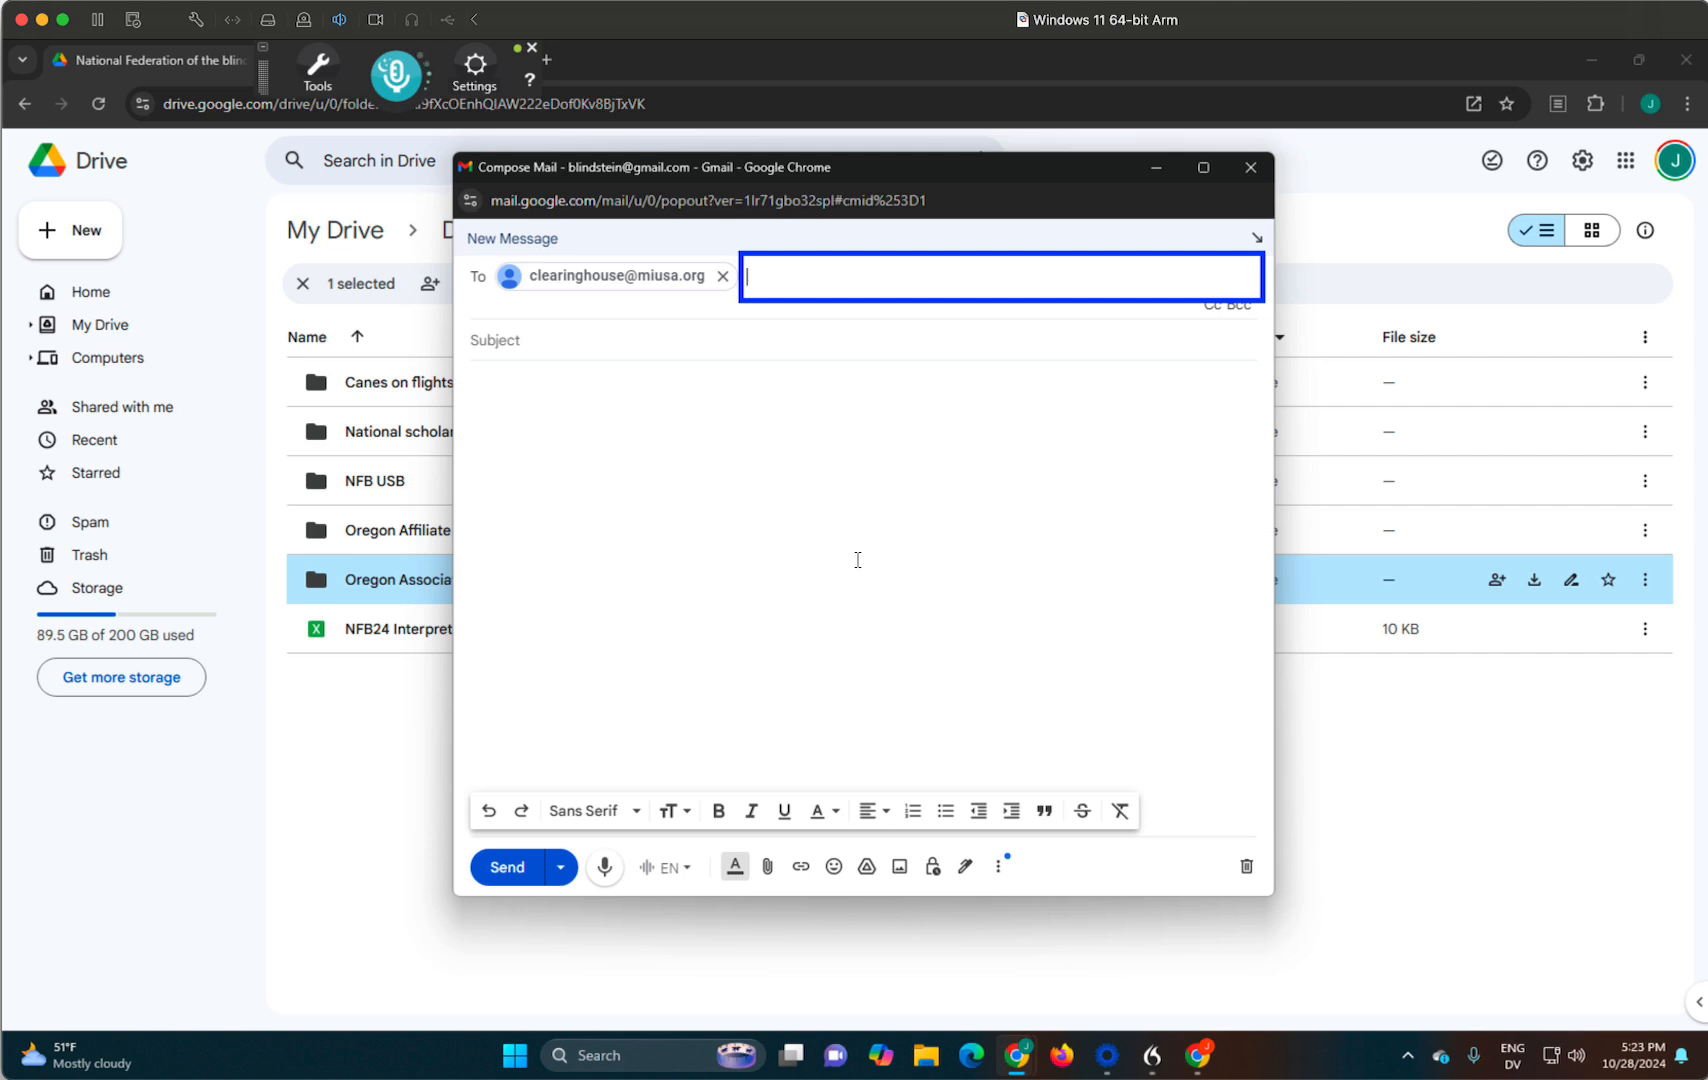
key(Left)
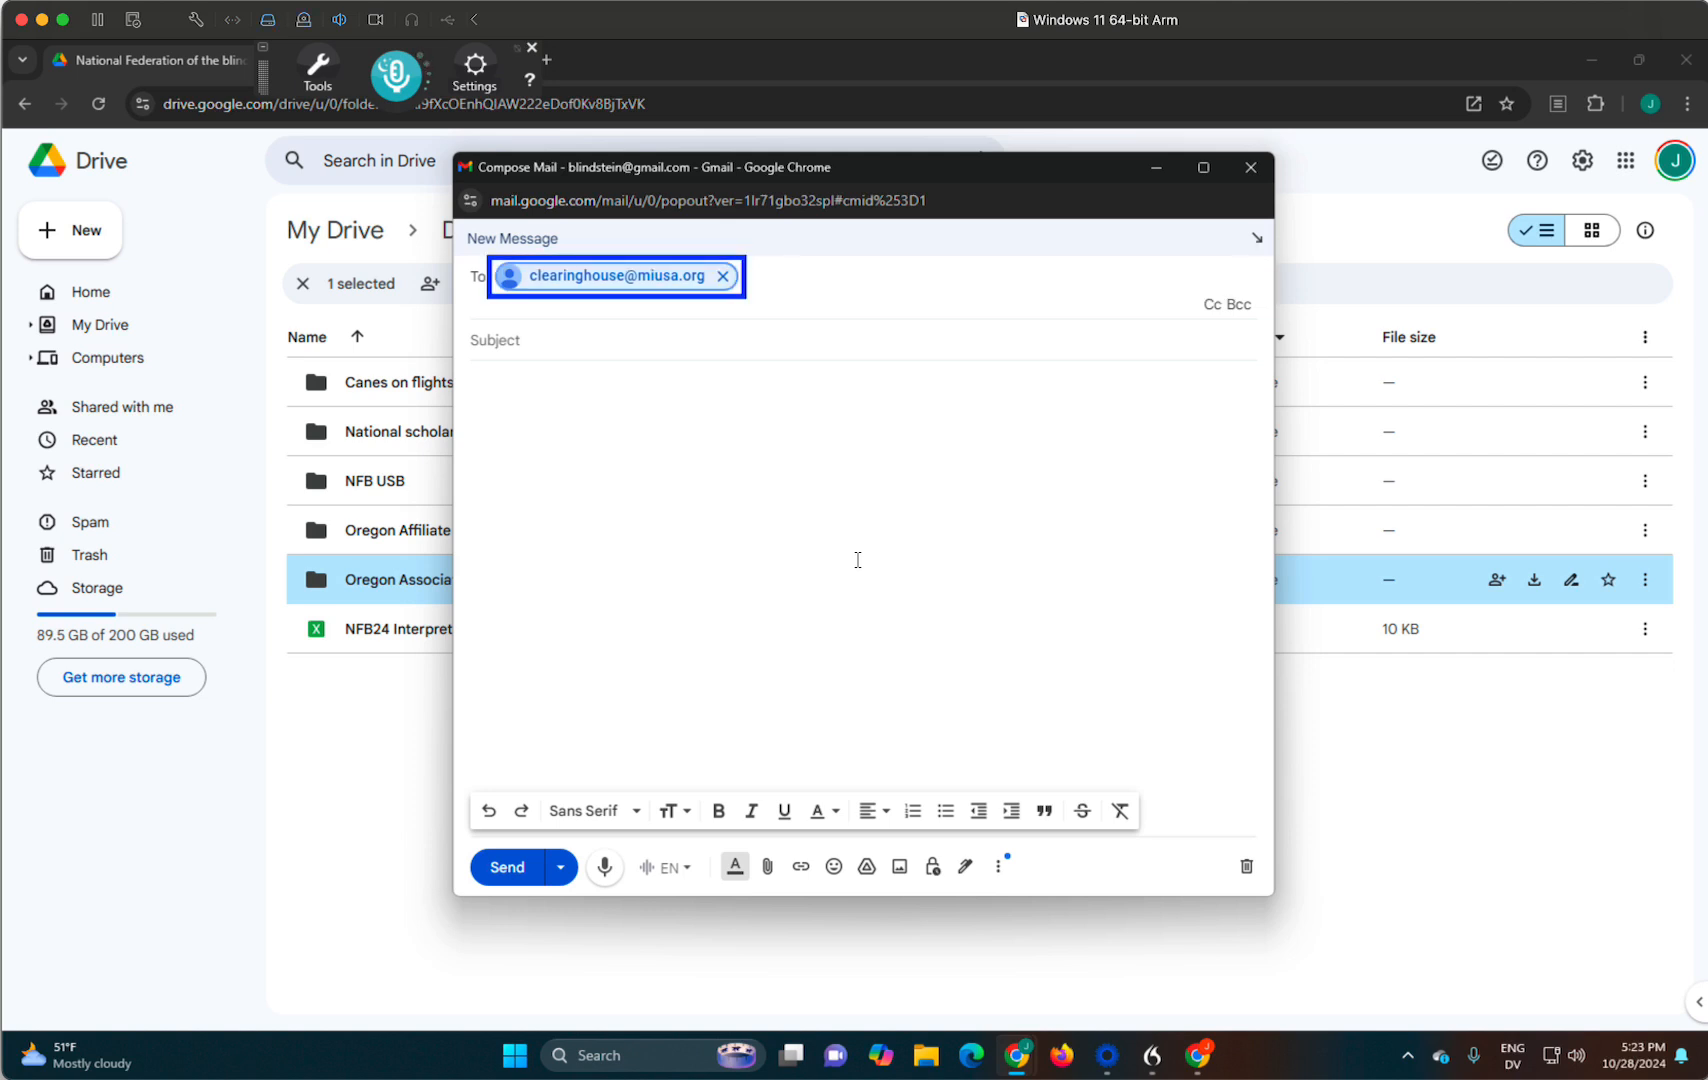
key(Right)
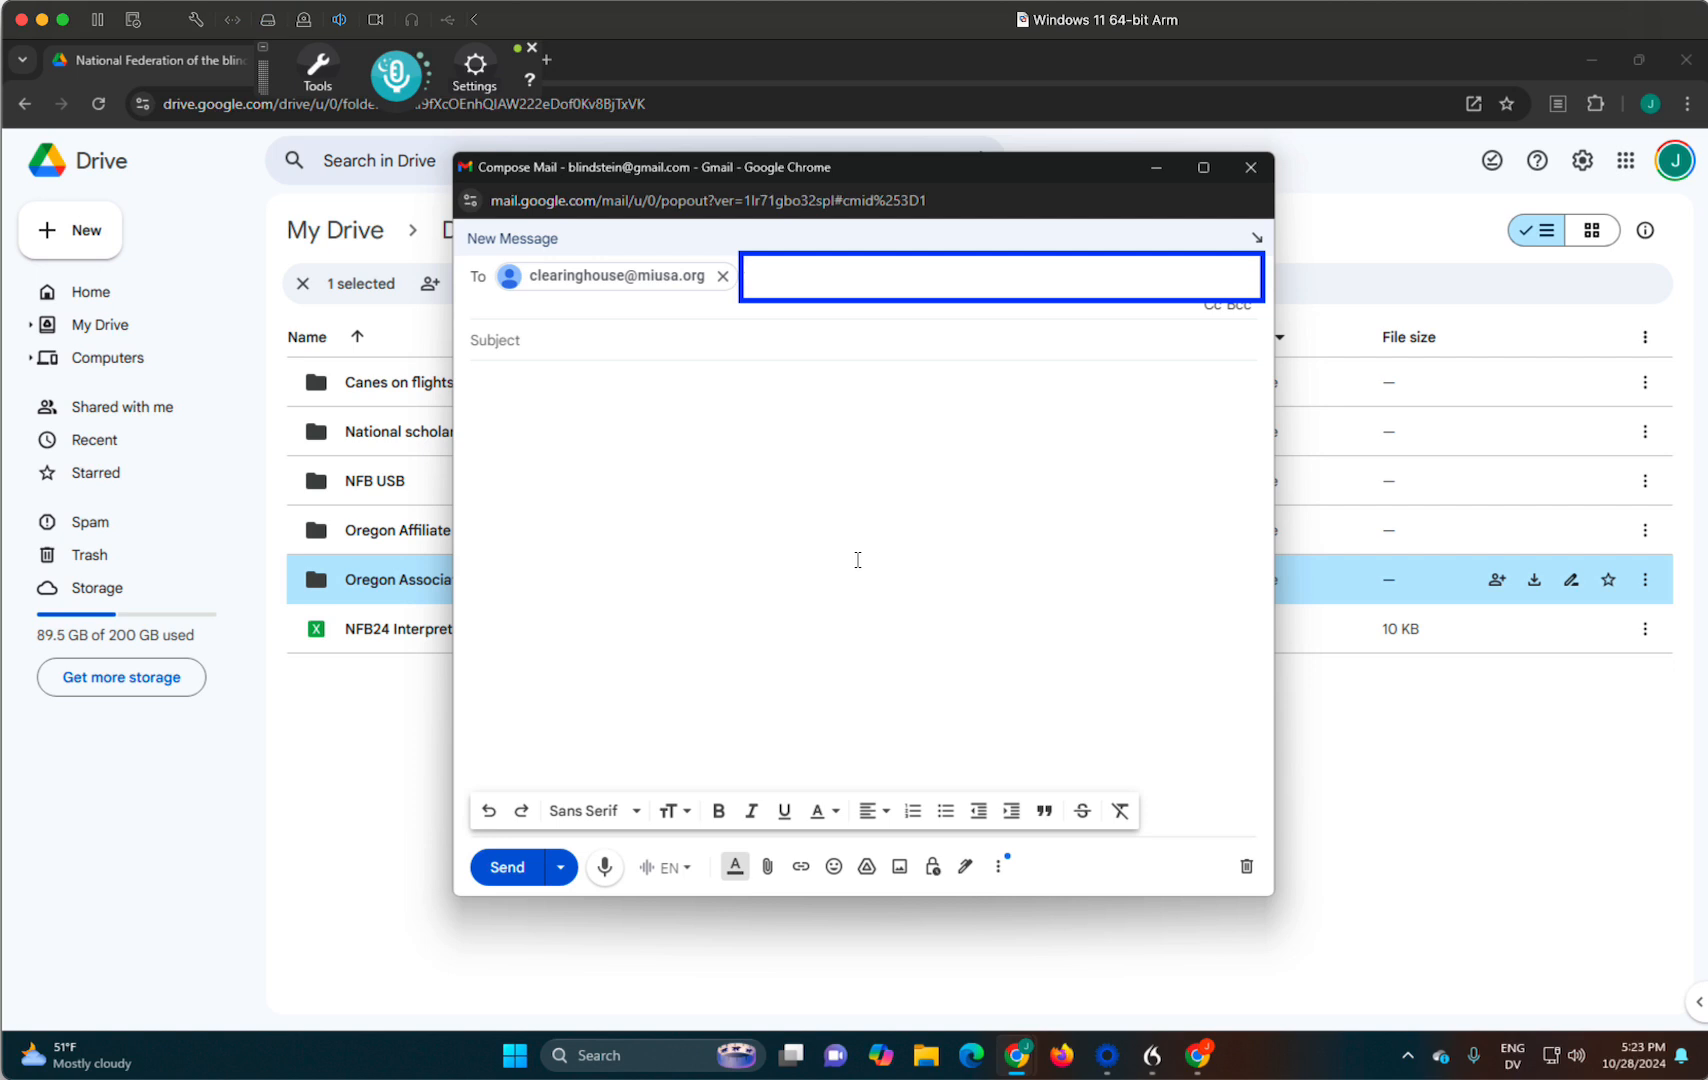
- Enter the subject "Test" and write "This is a file that I am sending." in the message body
key(Tab)
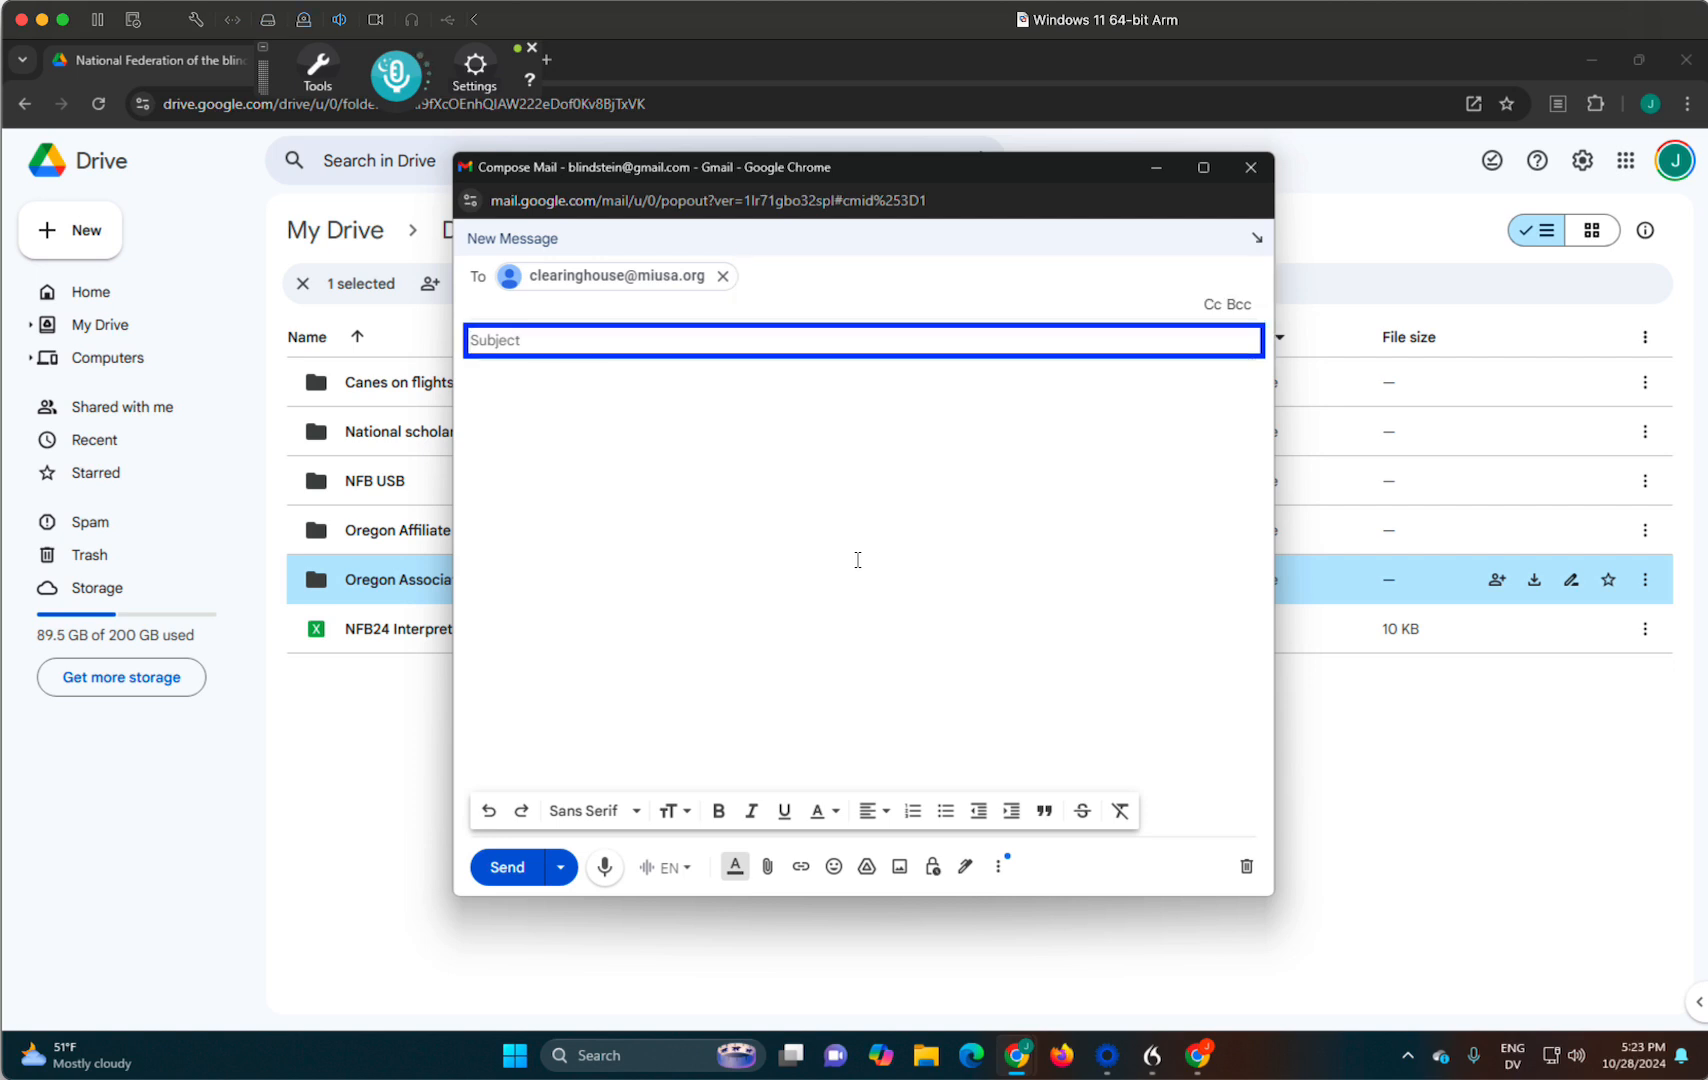
text(Test)
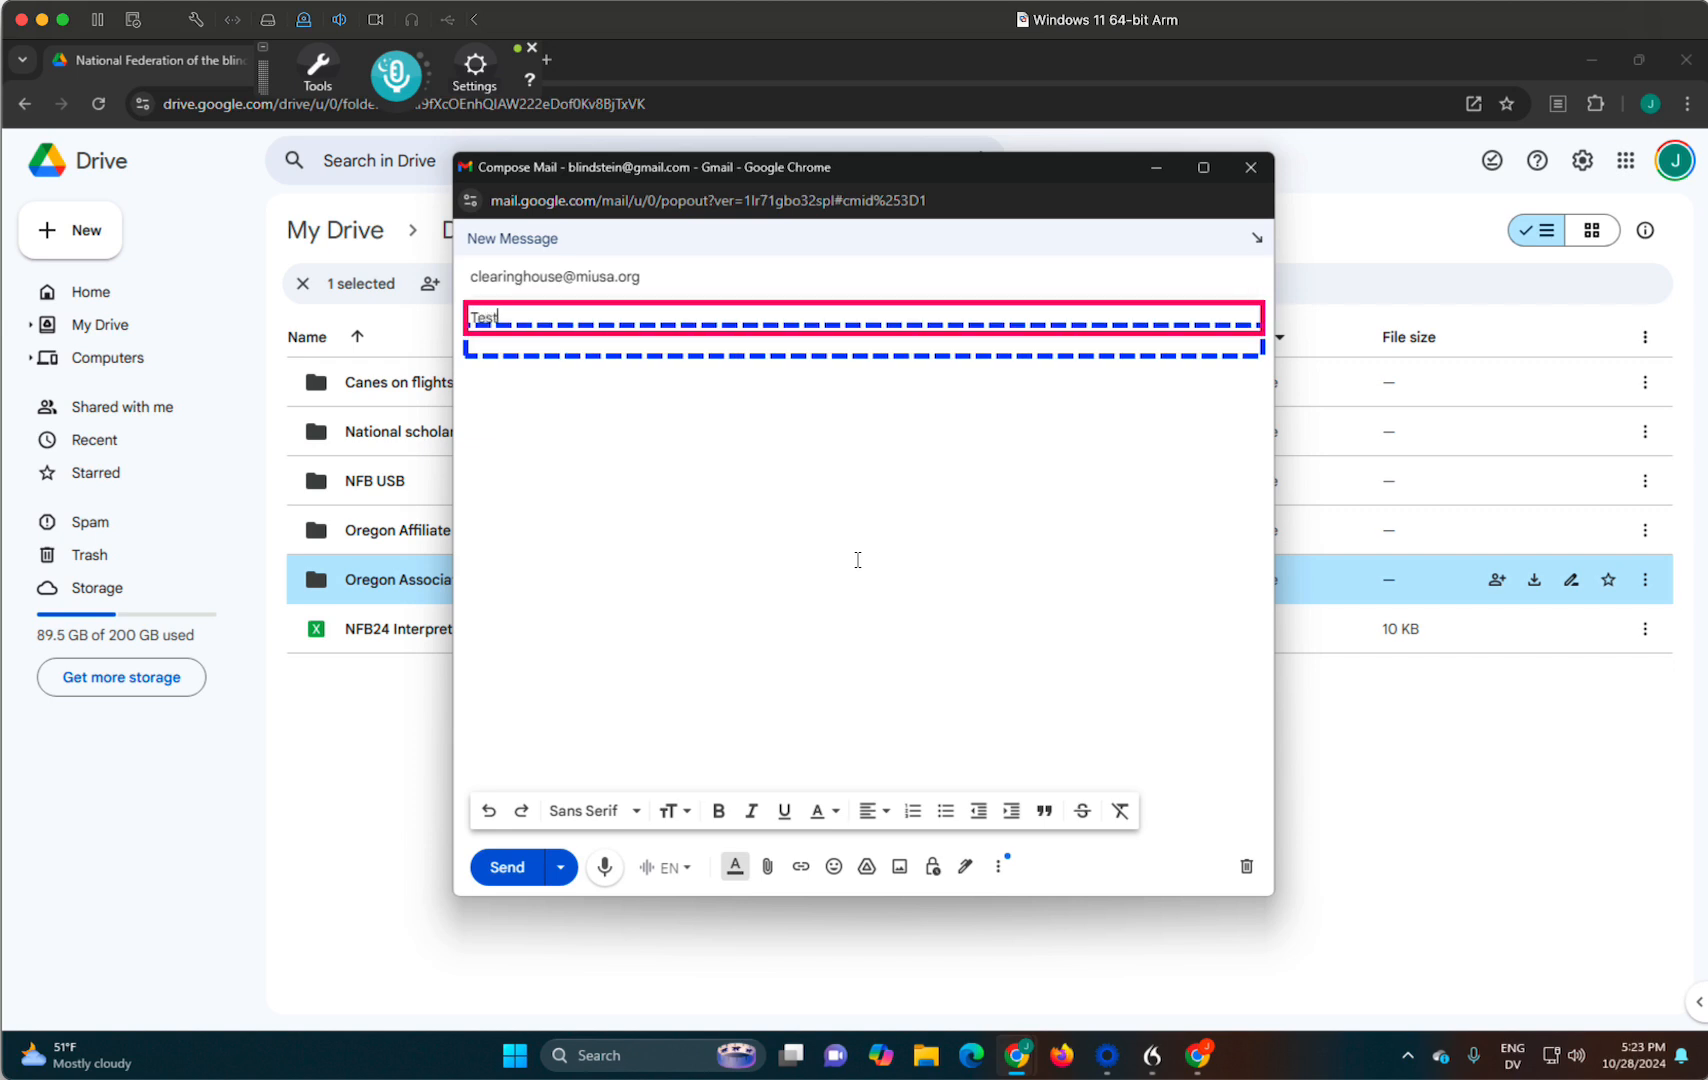
key(Tab)
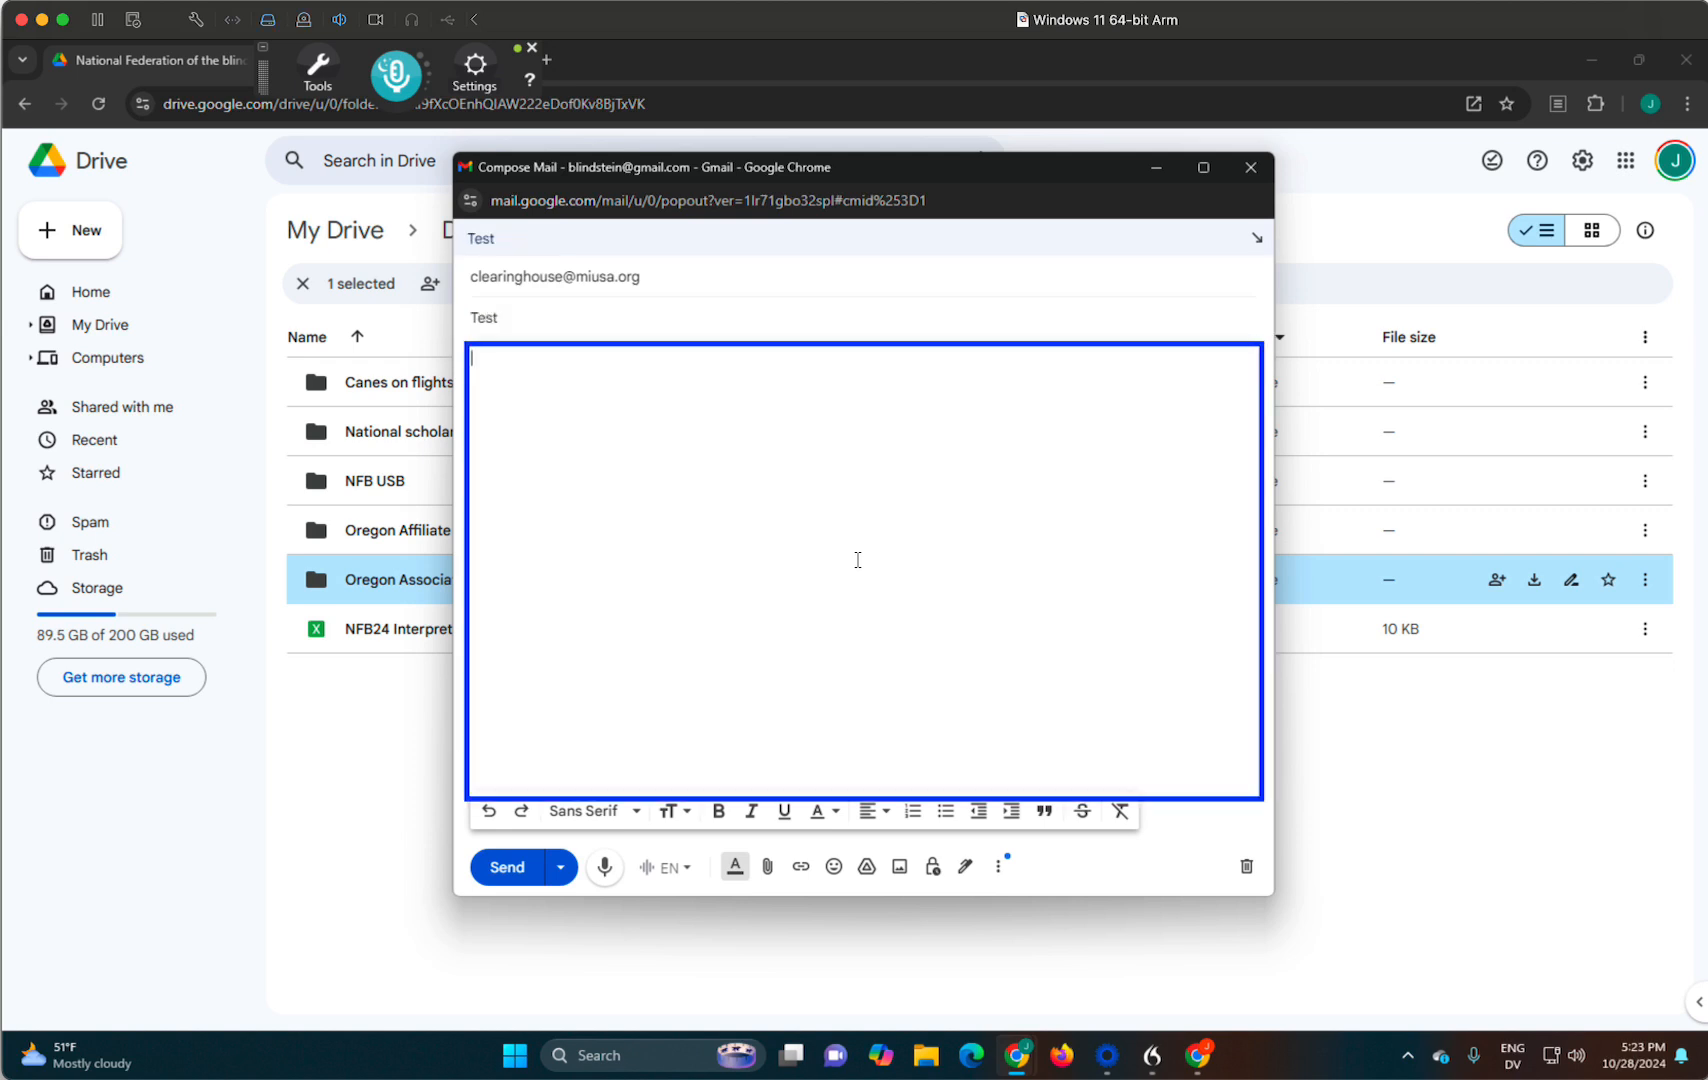
text(This is a file that I am sending.)
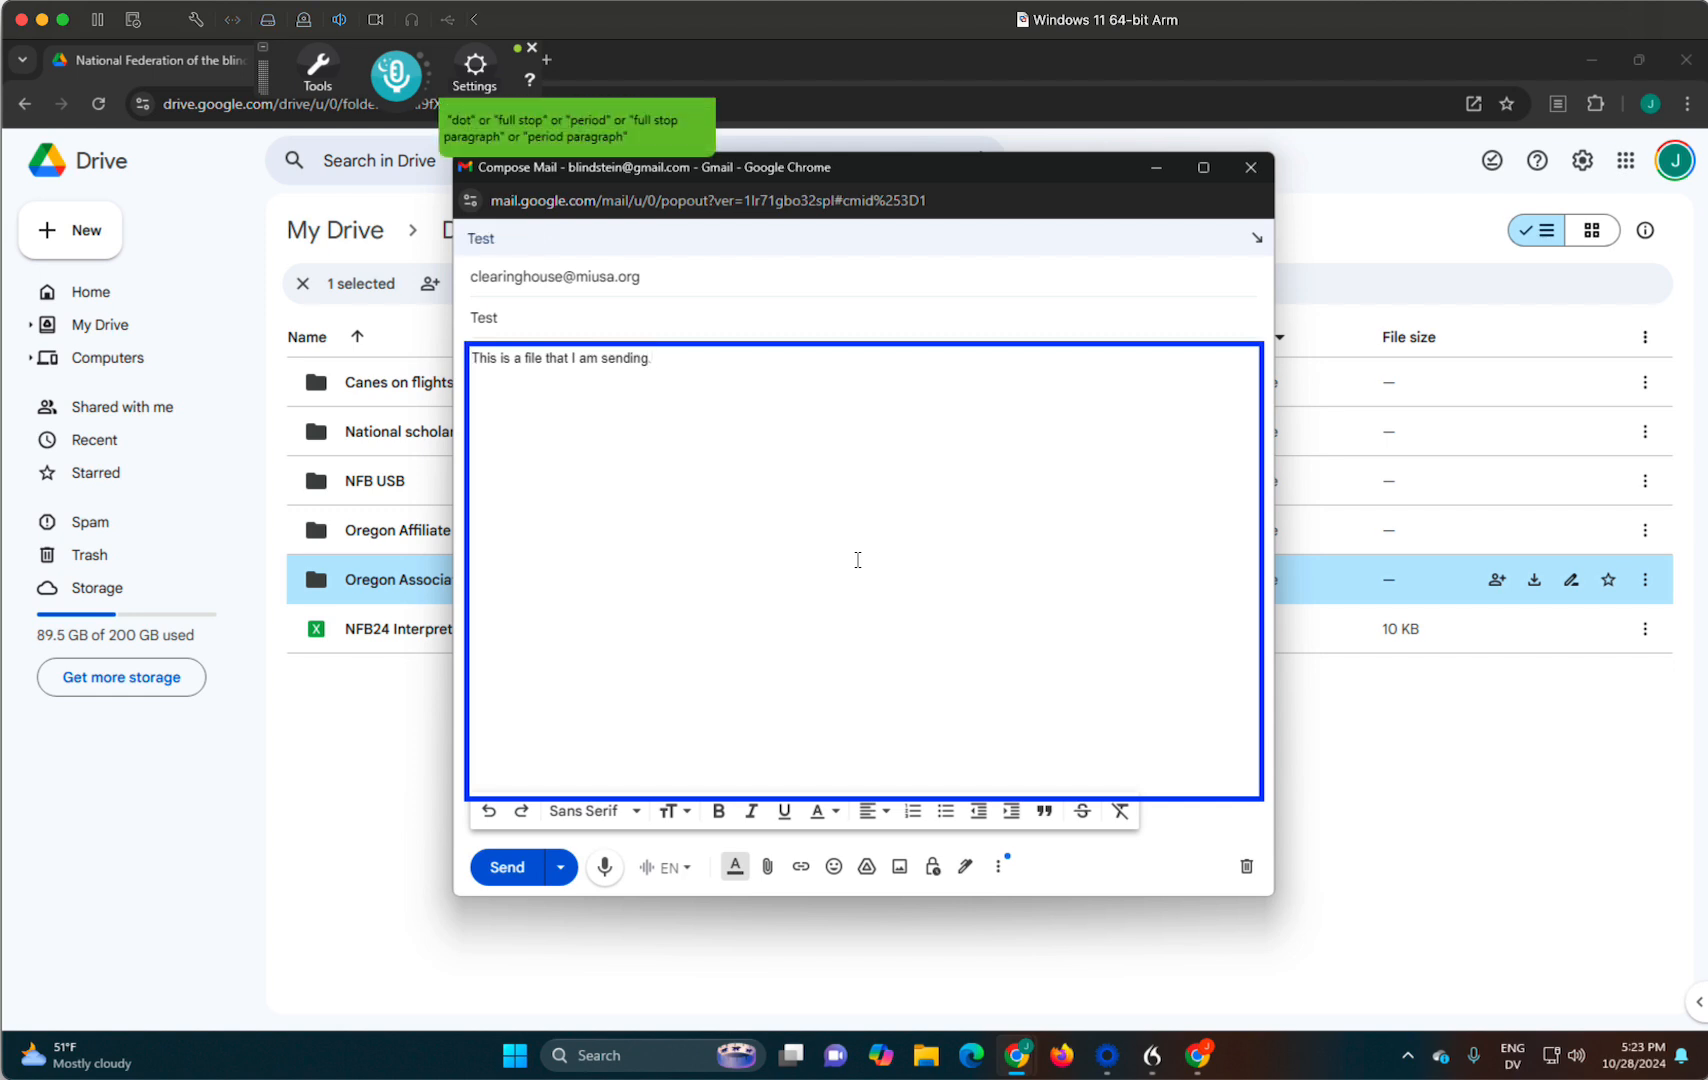
- Paste the copied folder link on its own line below the body sentence, and delete the pasted link again
key(Return)
key(Return)
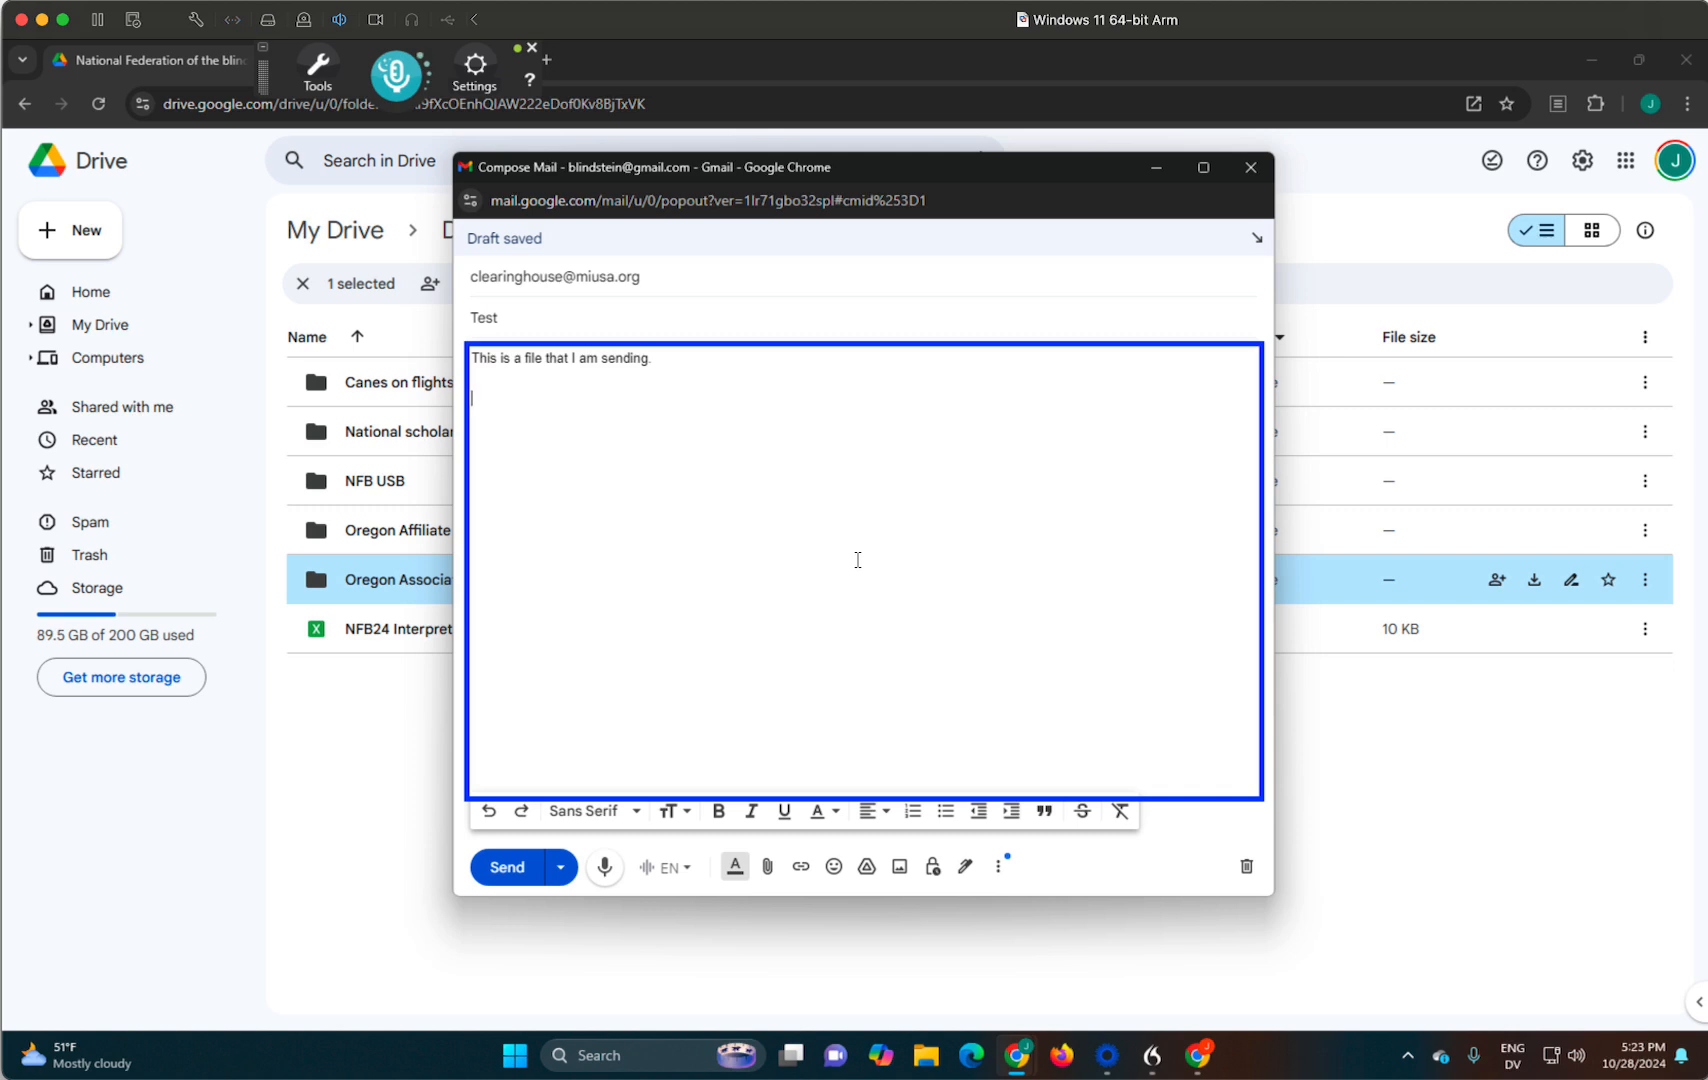
key(ctrl+v)
key(Up)
key(Up)
key(Down)
key(Up)
key(Home)
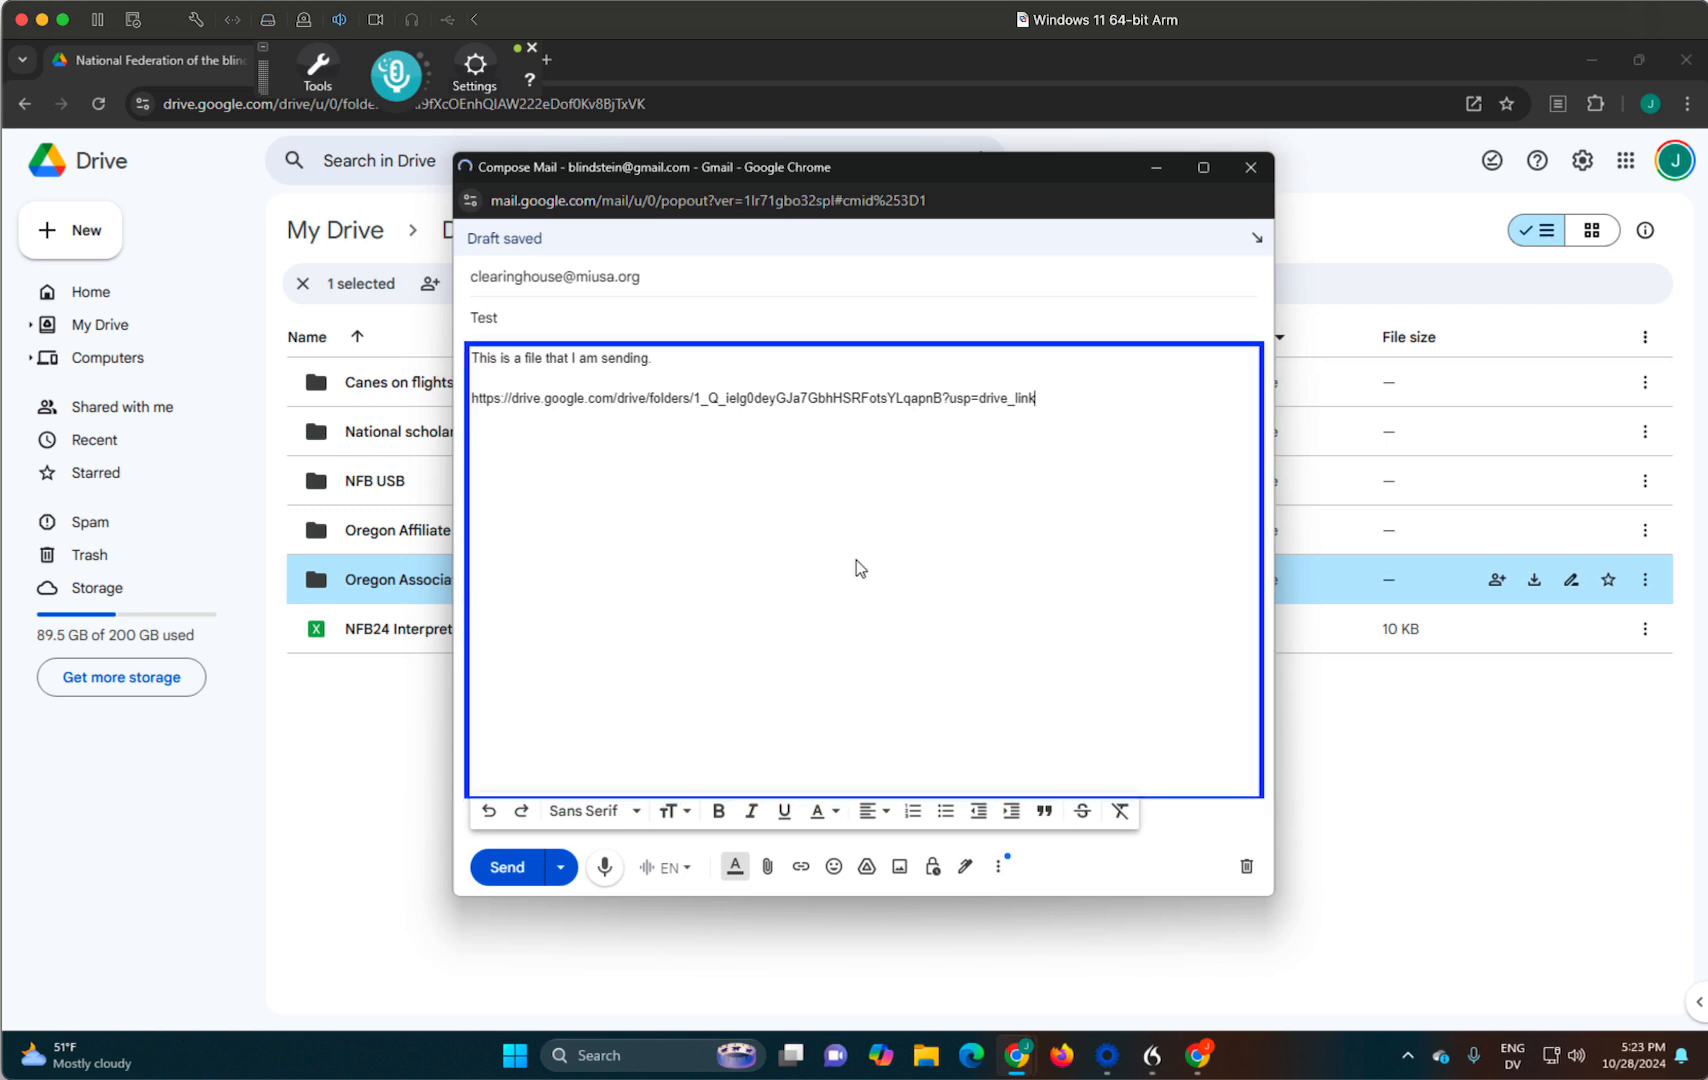
key(ctrl+End)
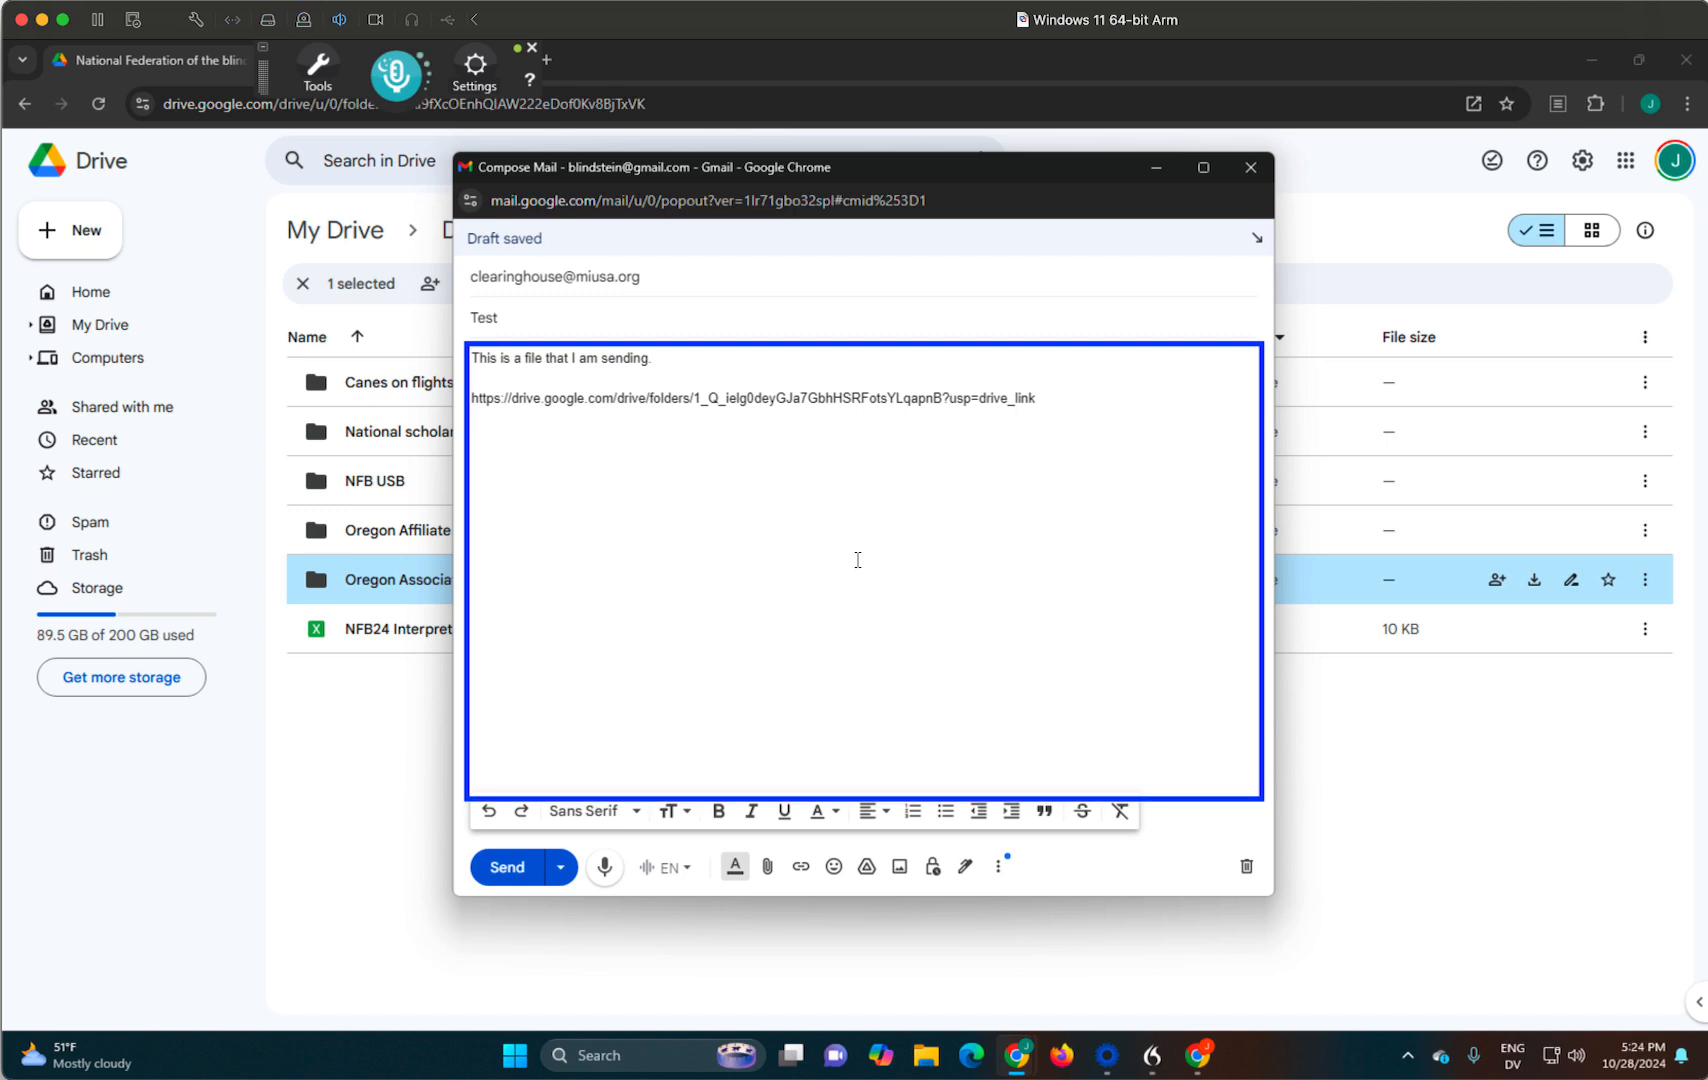
key(shift+End)
key(ctrl+c)
key(BackSpace)
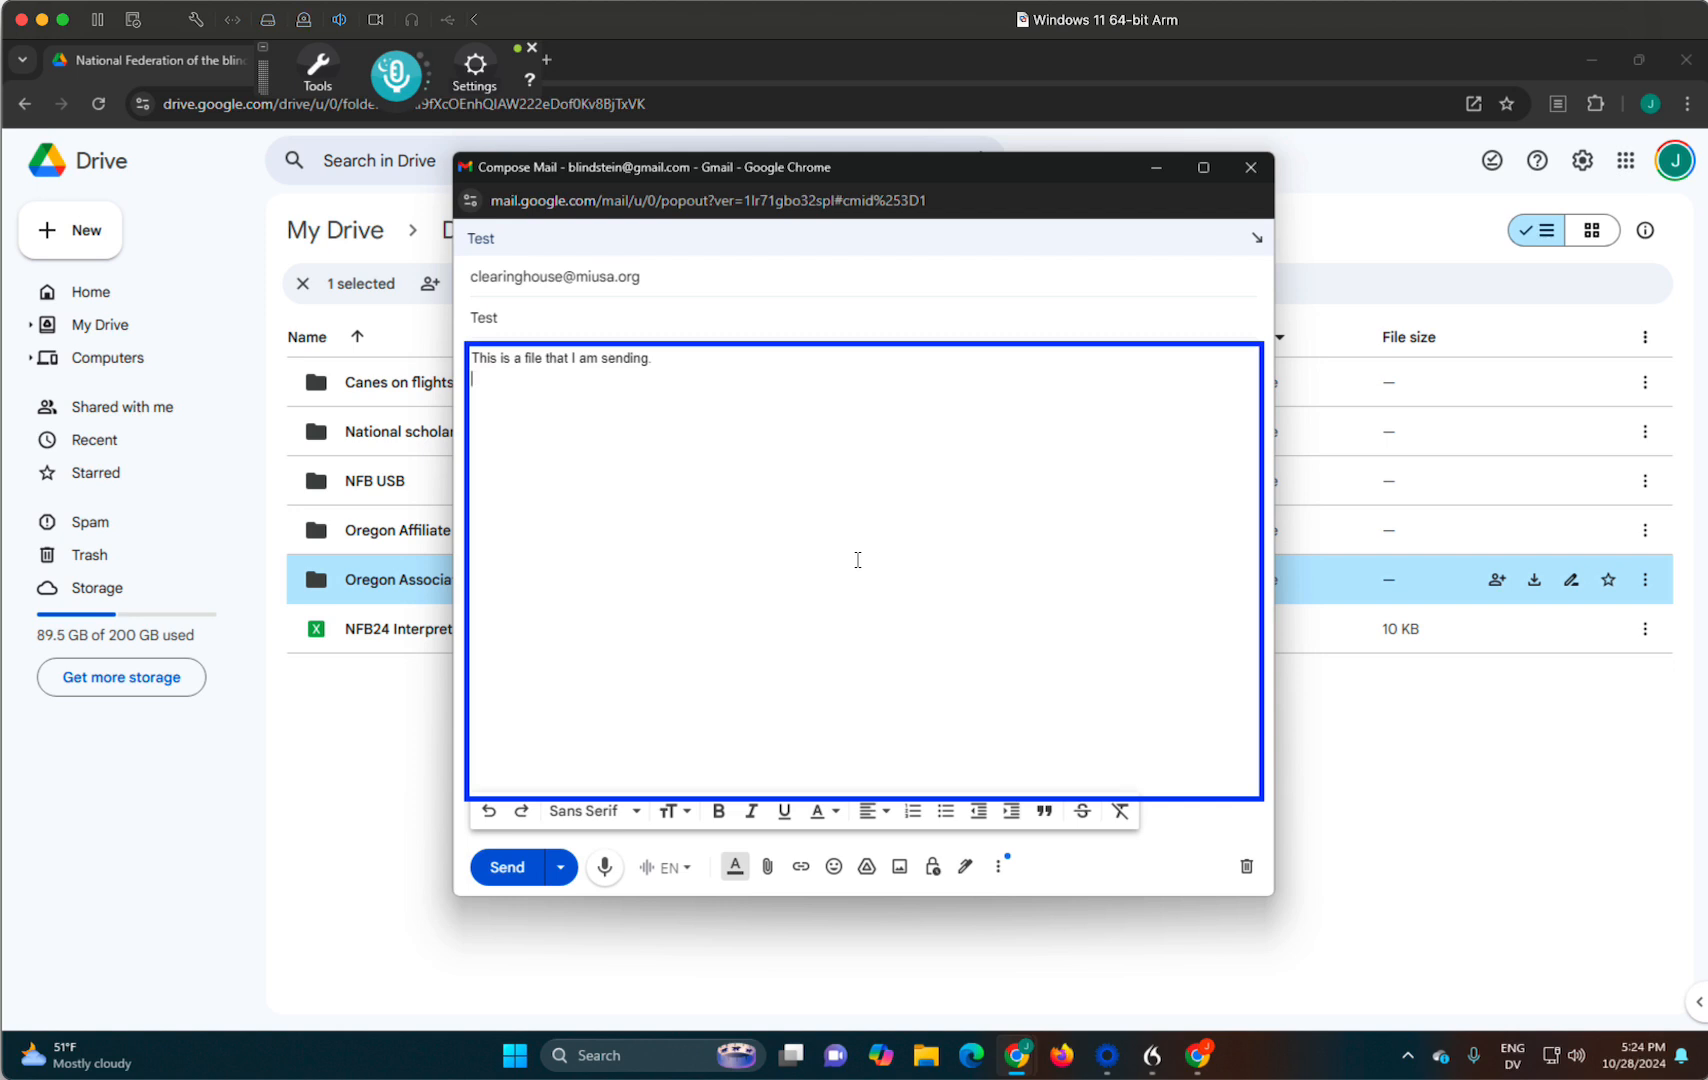
- Turn the word "file" in the message body into a hyperlink to the copied Drive folder URL
key(Up)
key(ctrl+Right)
key(ctrl+Right)
key(ctrl+shift+Right)
key(ctrl+k)
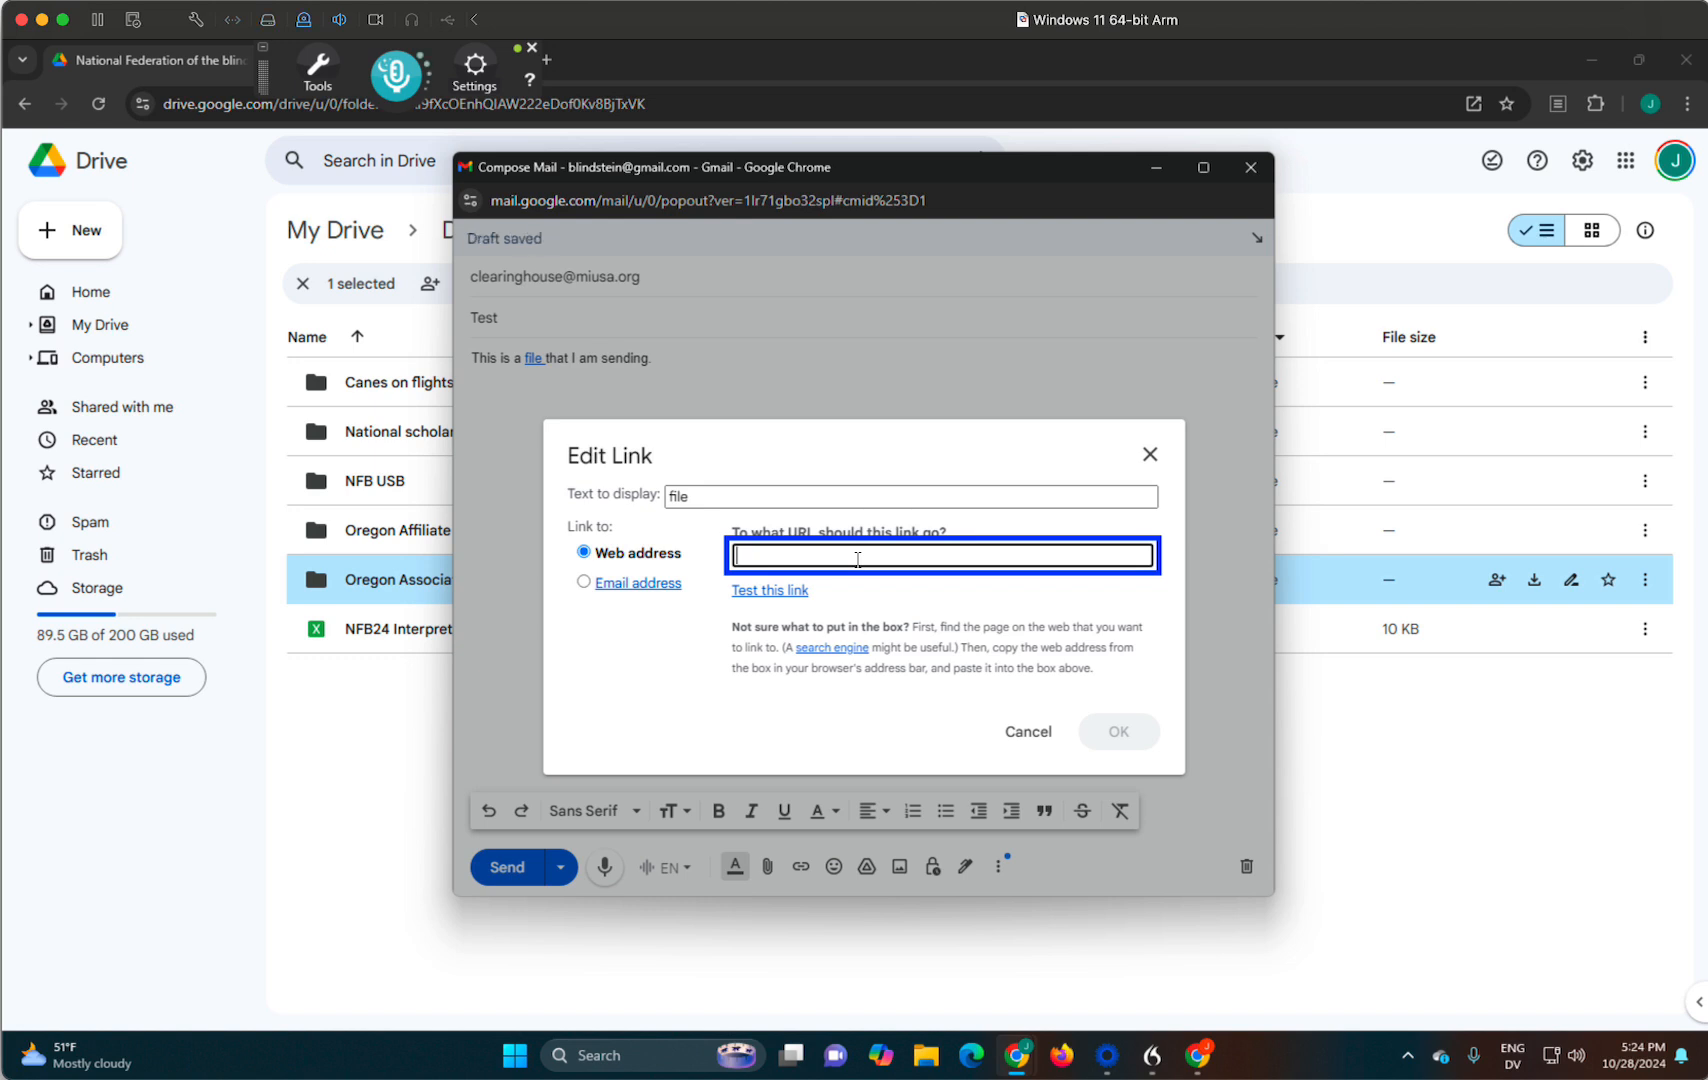
key(ctrl+v)
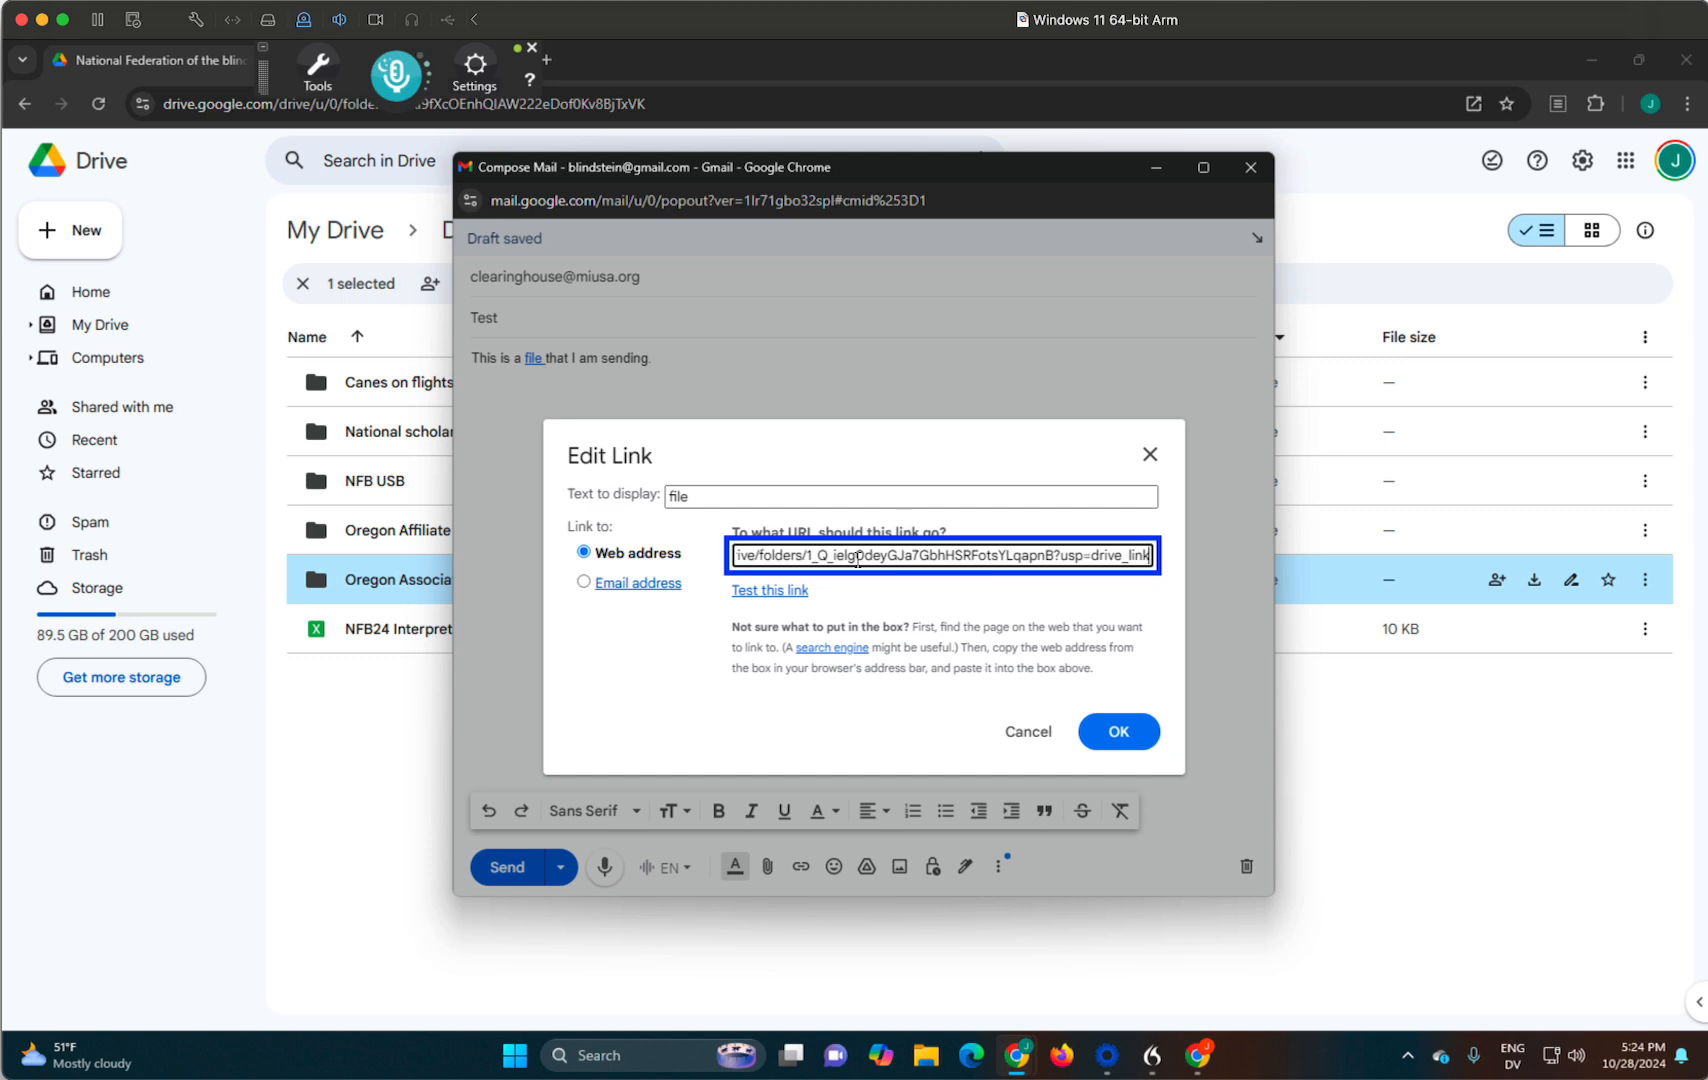
key(ctrl+a)
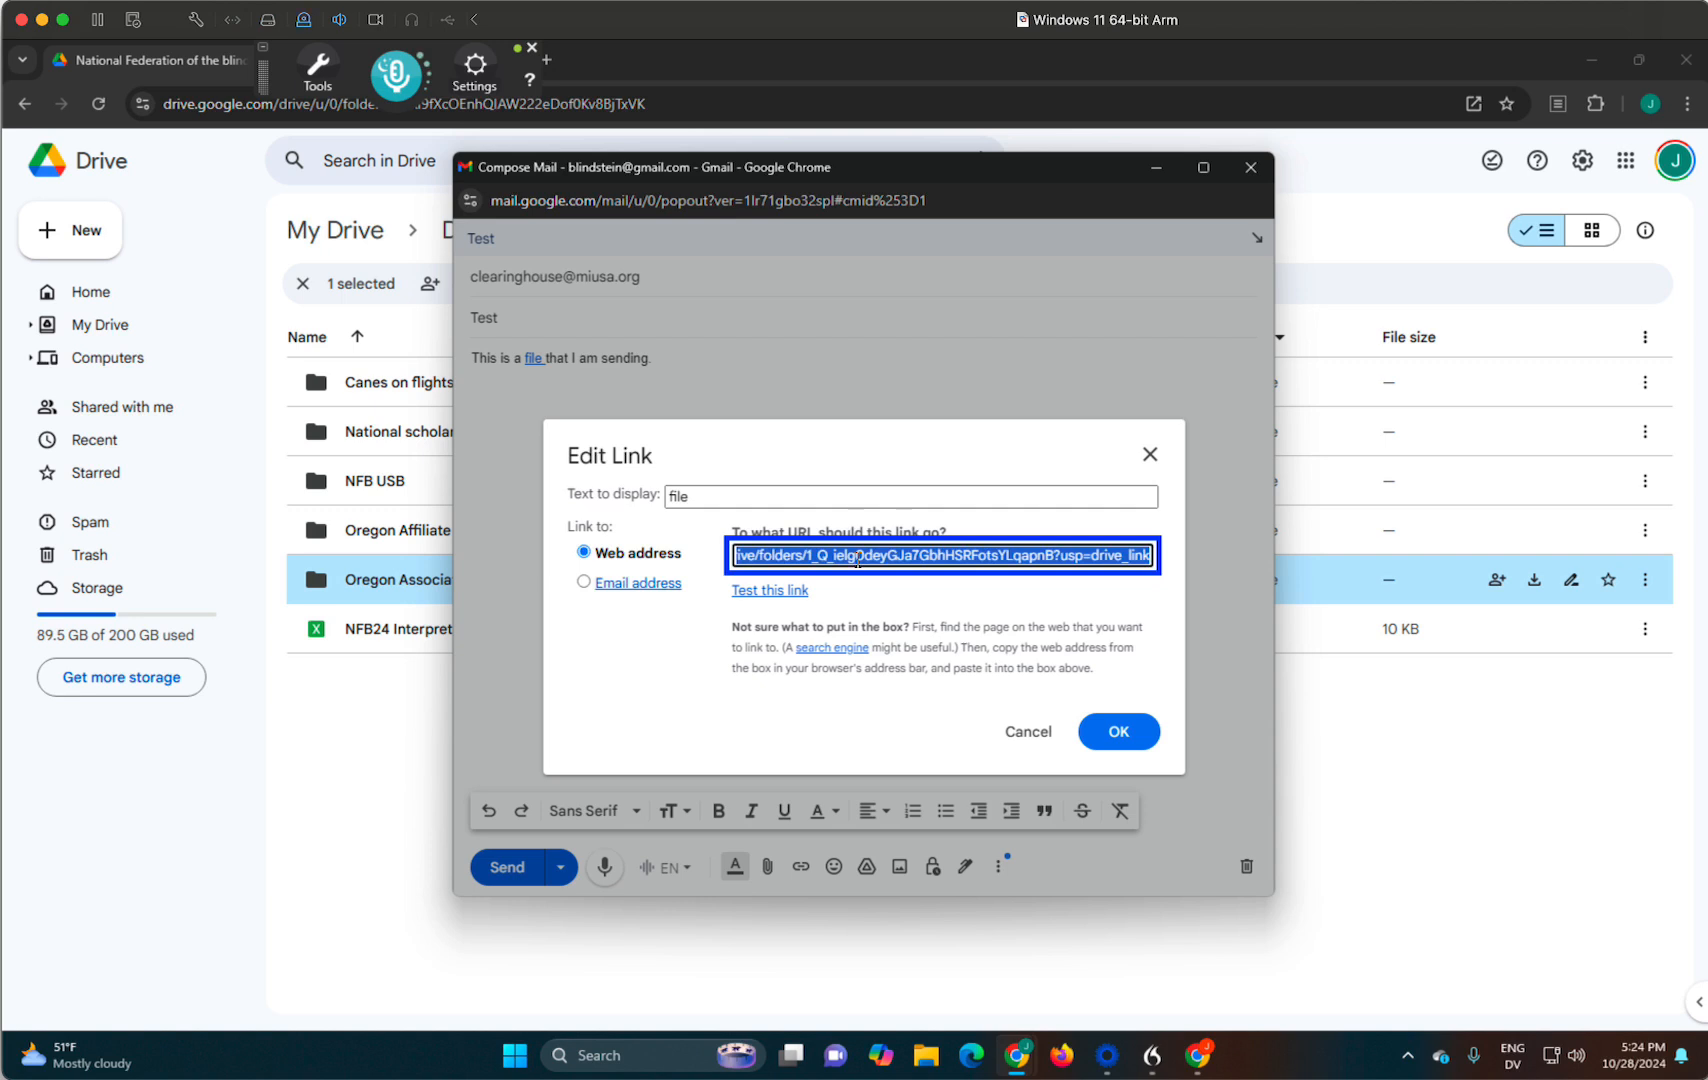
key(Return)
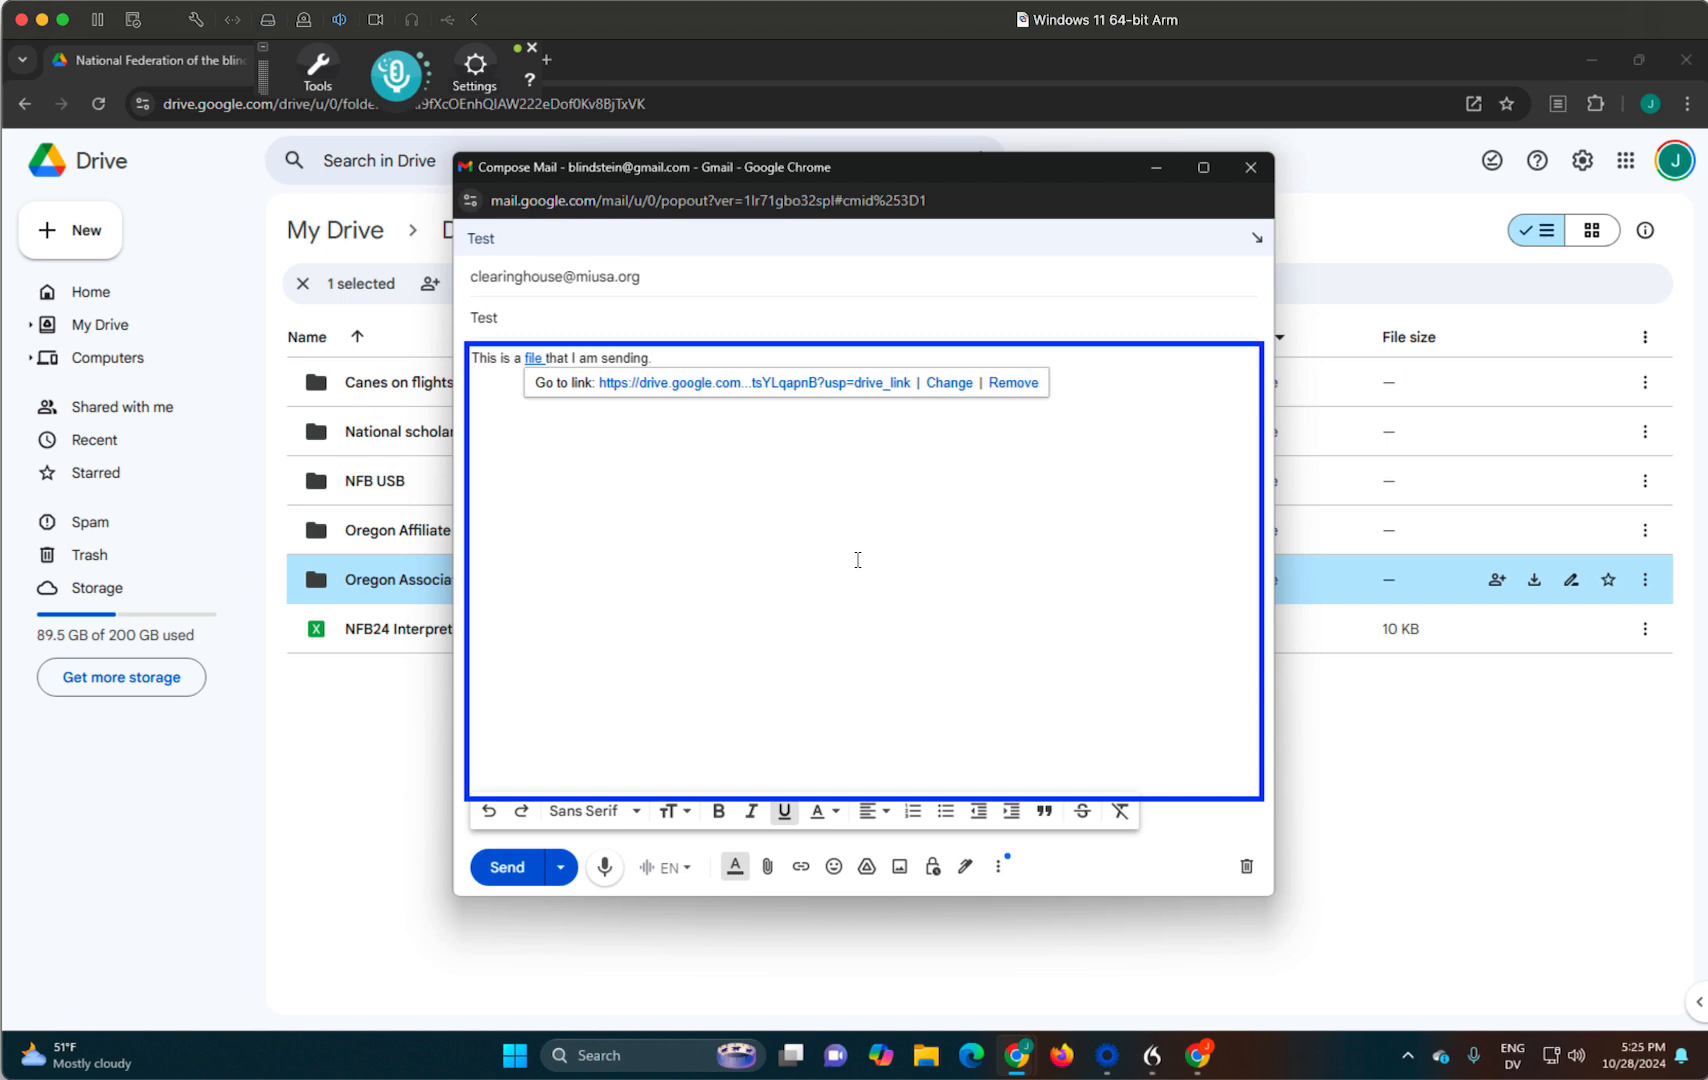
- Check the body sentence with its linked word and submit the message for sending
key(Home)
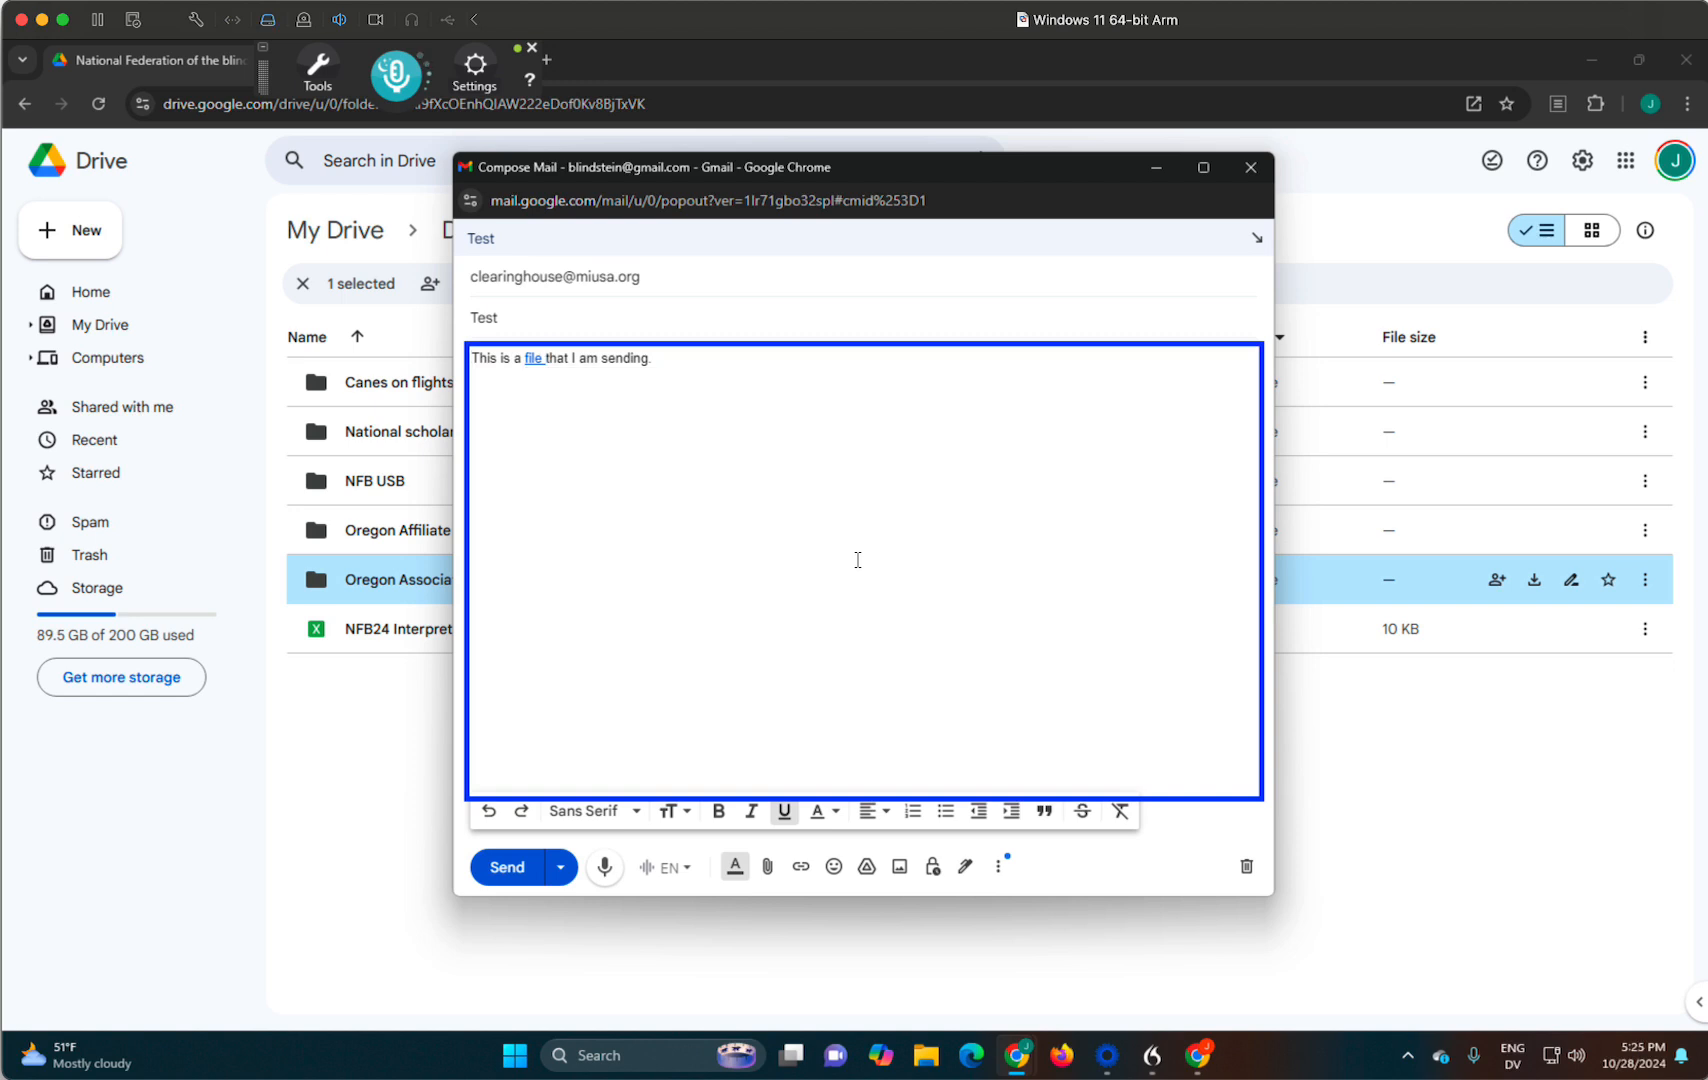
key(ctrl+Right)
key(ctrl+Right)
key(ctrl+Return)
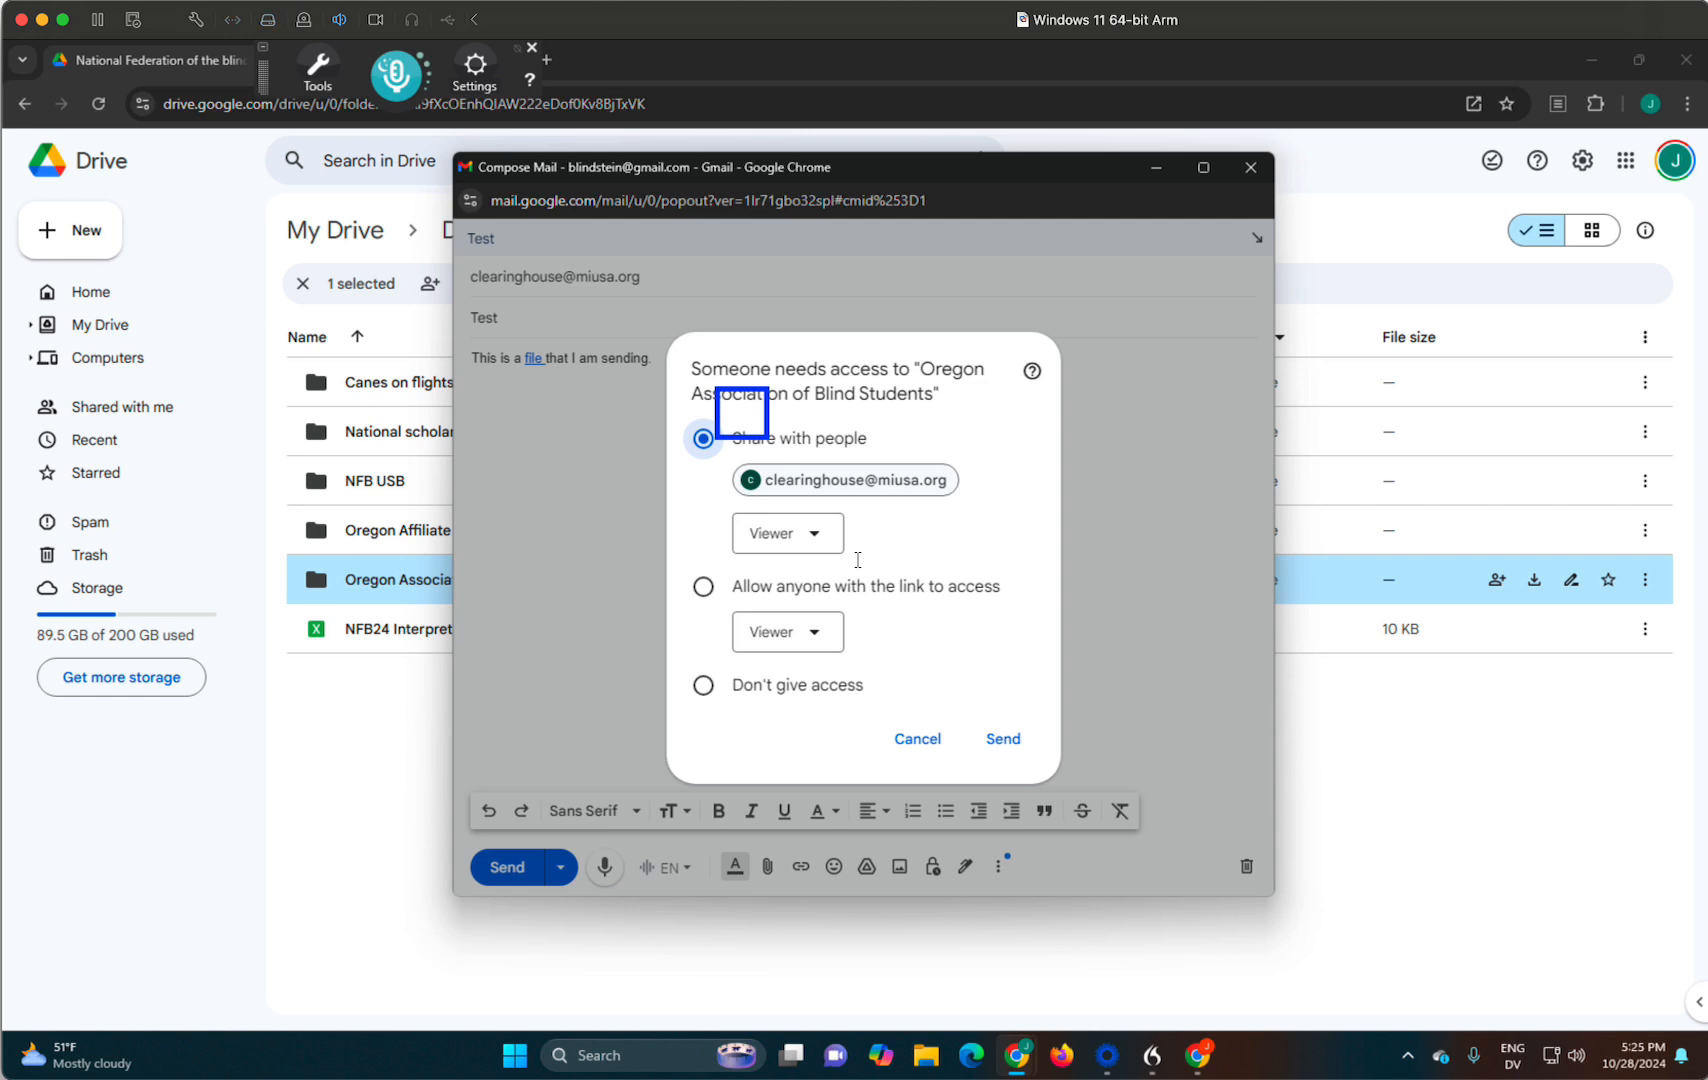
- Choose Share with people for the Oregon Association of Blind Students folder and set the recipient's role to Editor
key(Down)
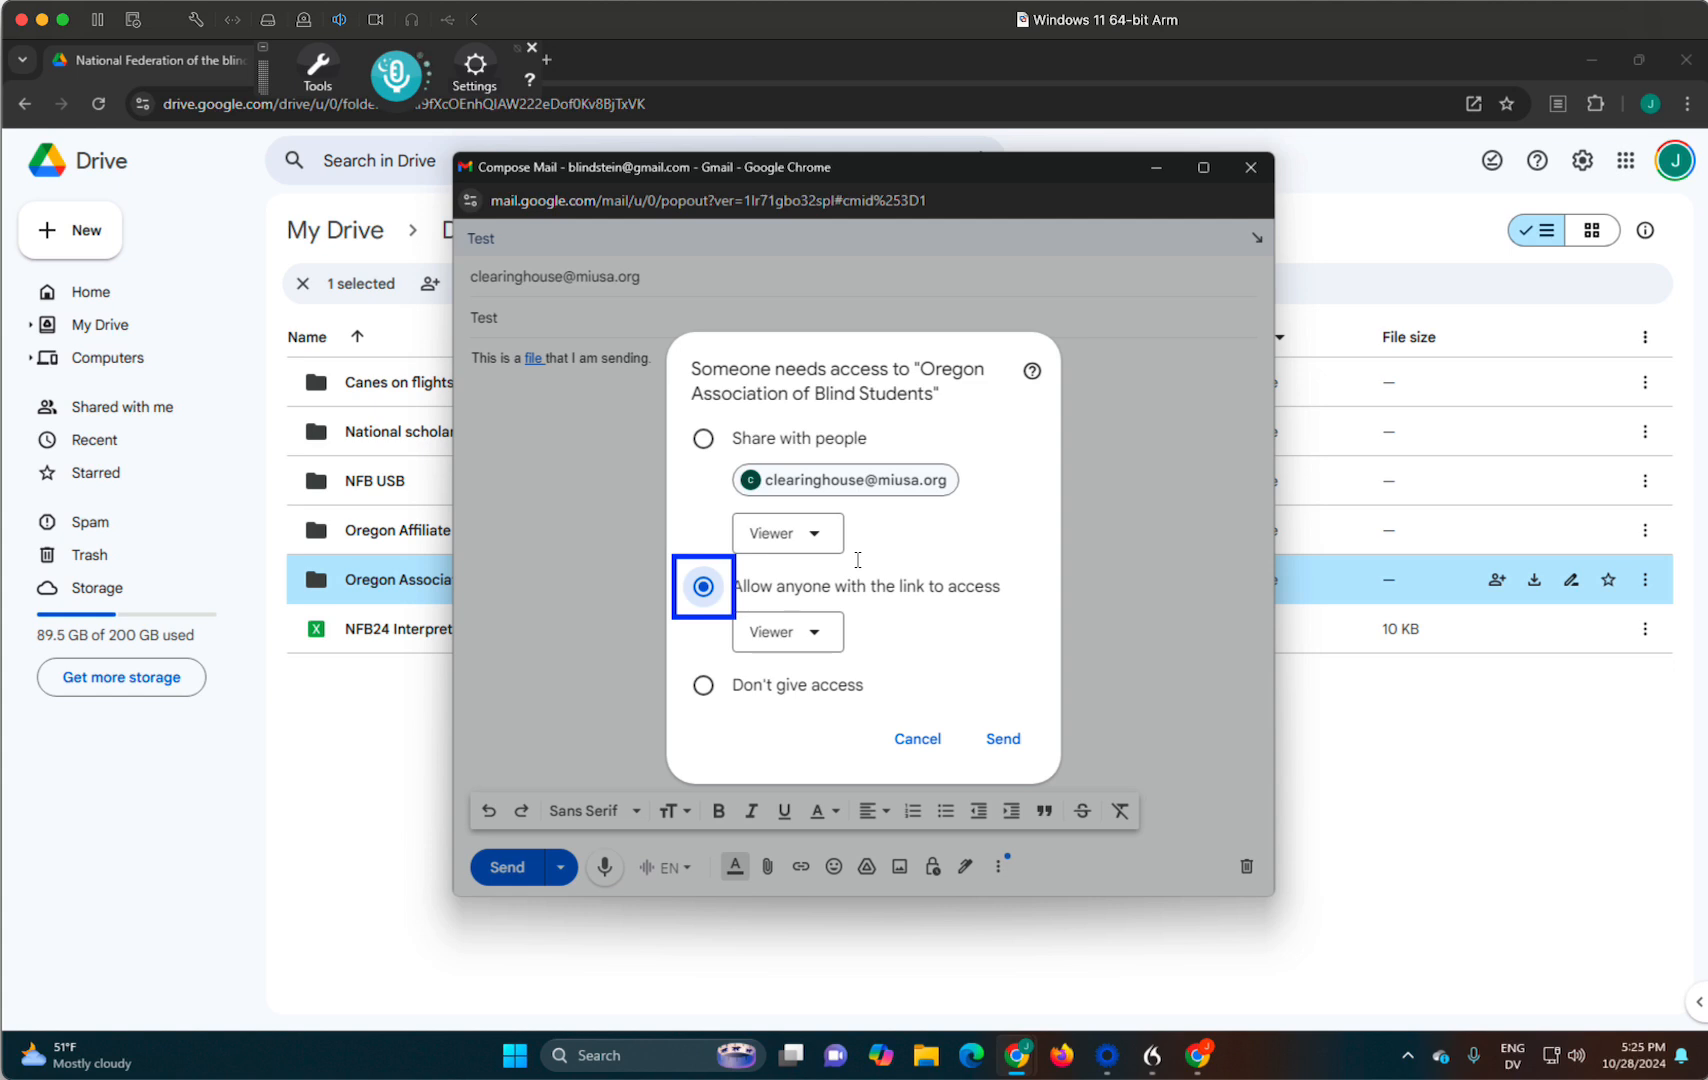
key(Down)
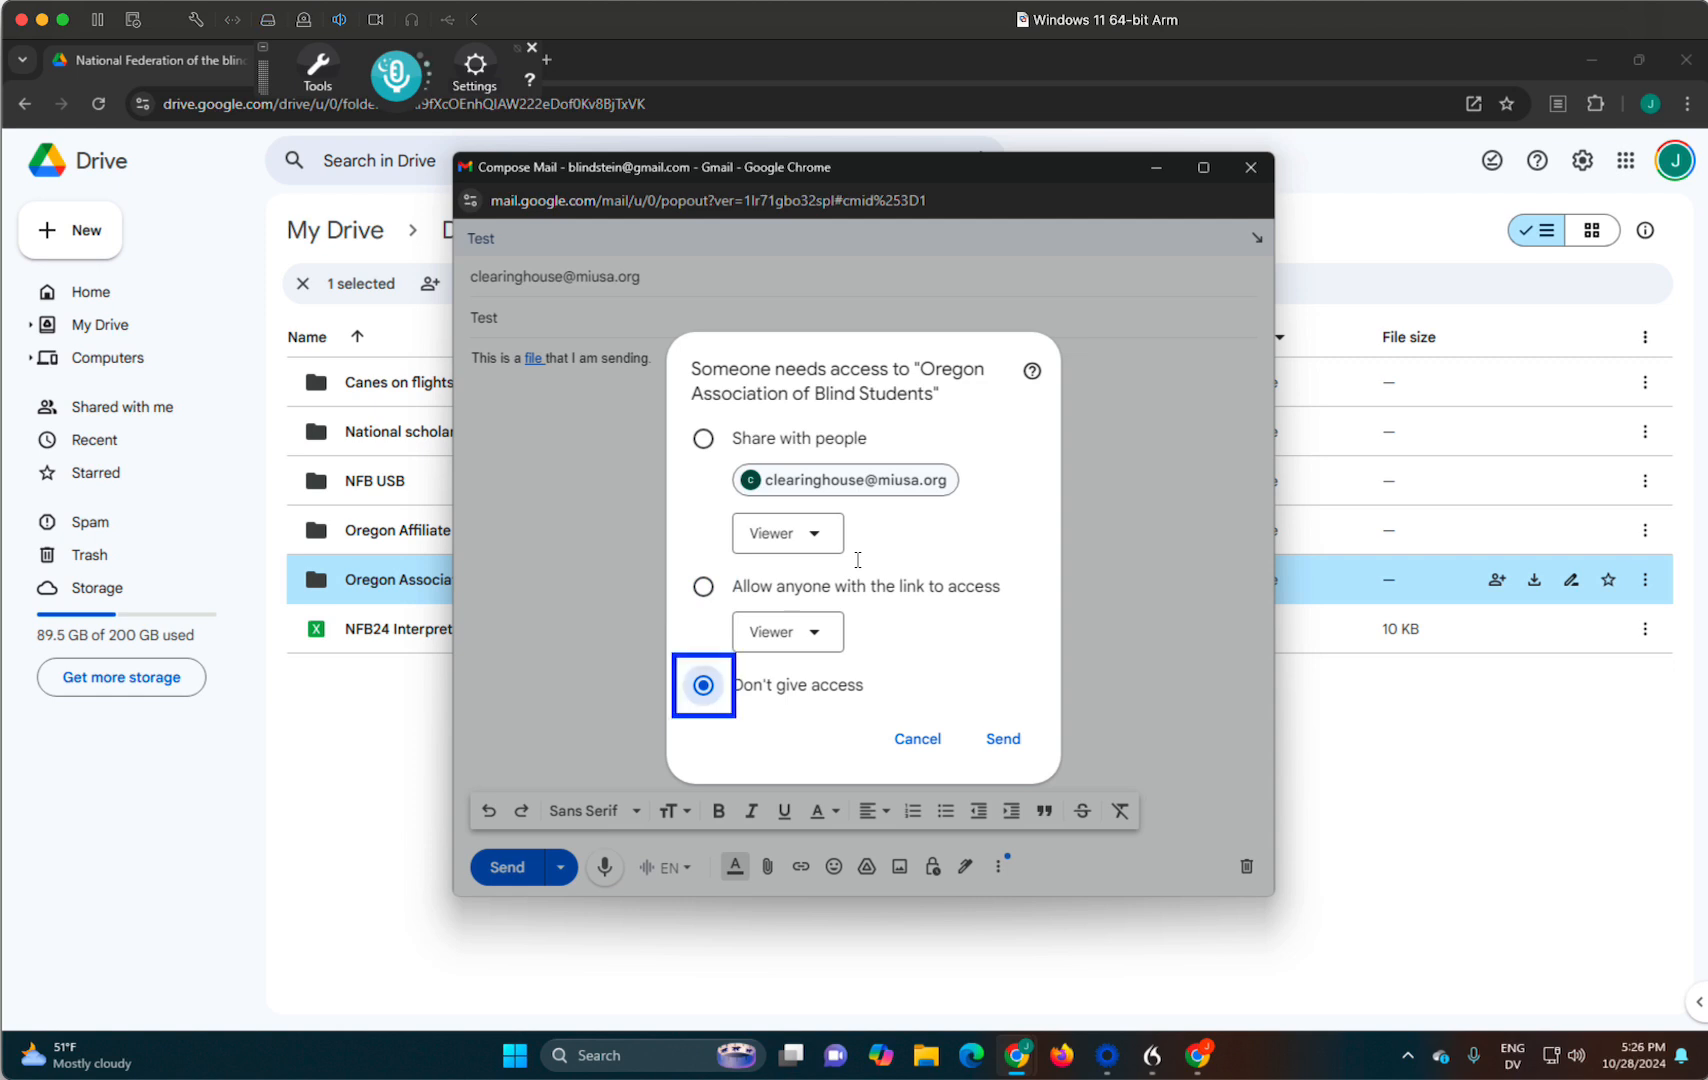
key(Down)
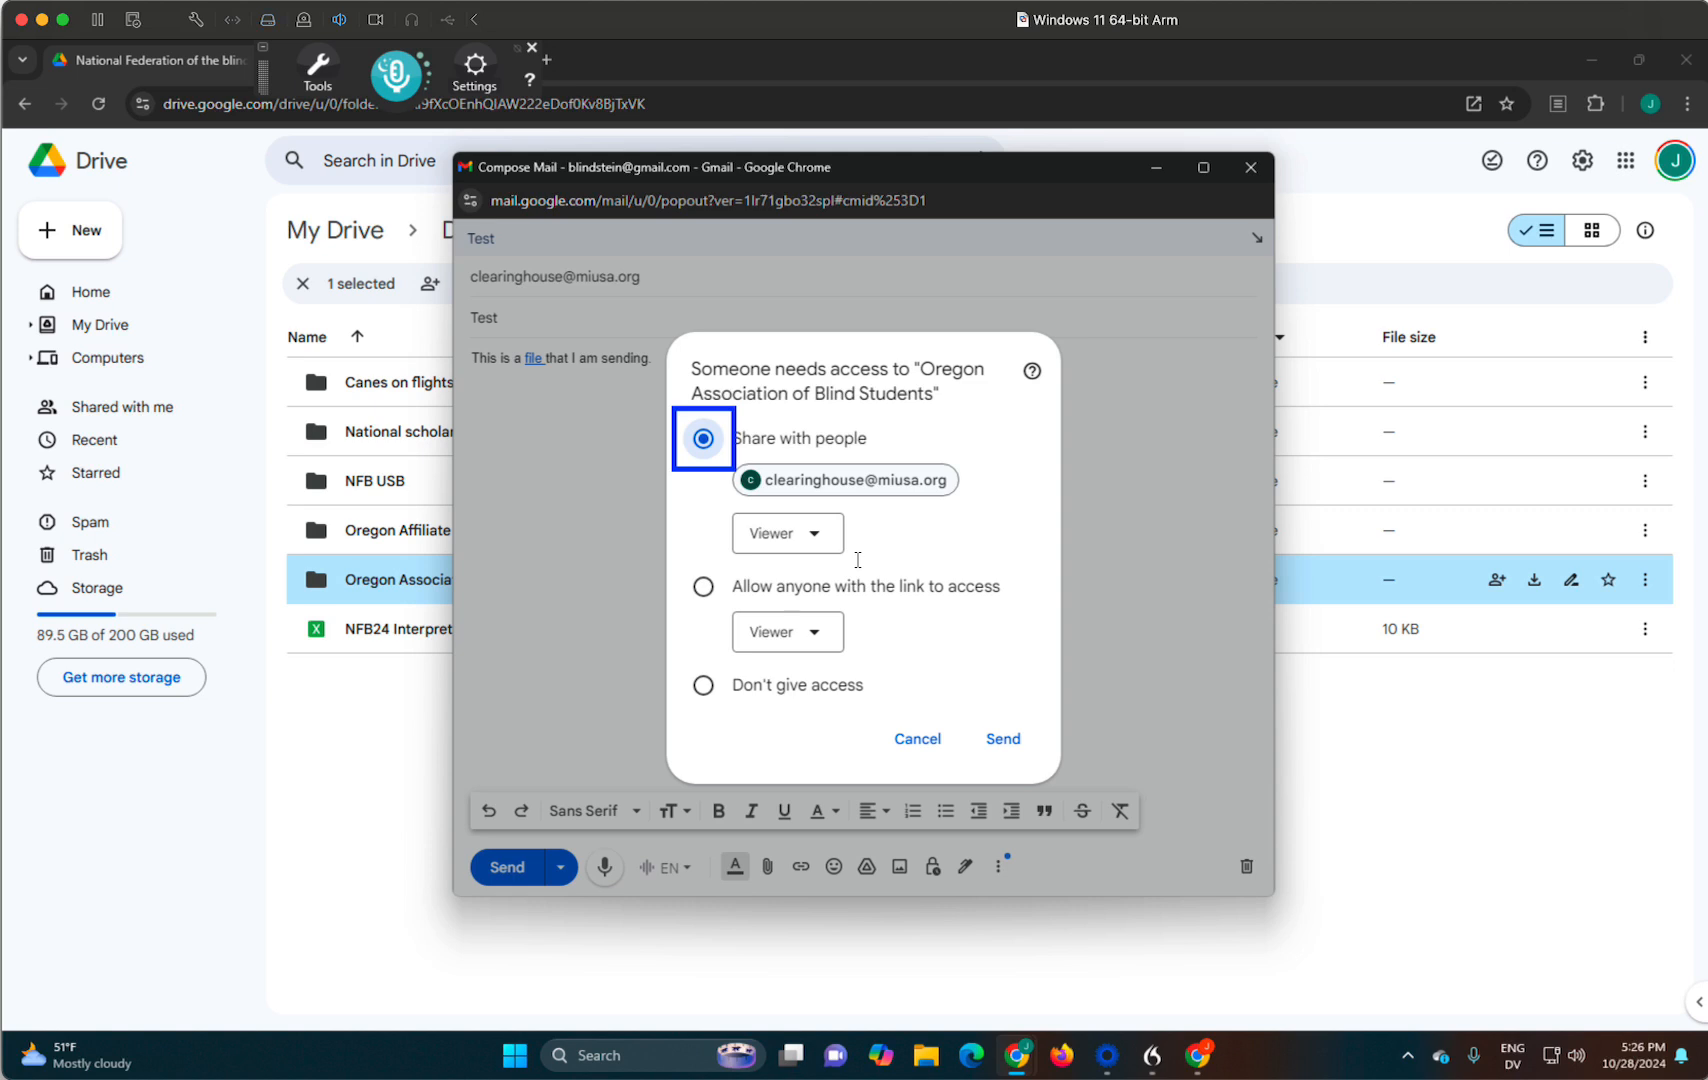
key(Tab)
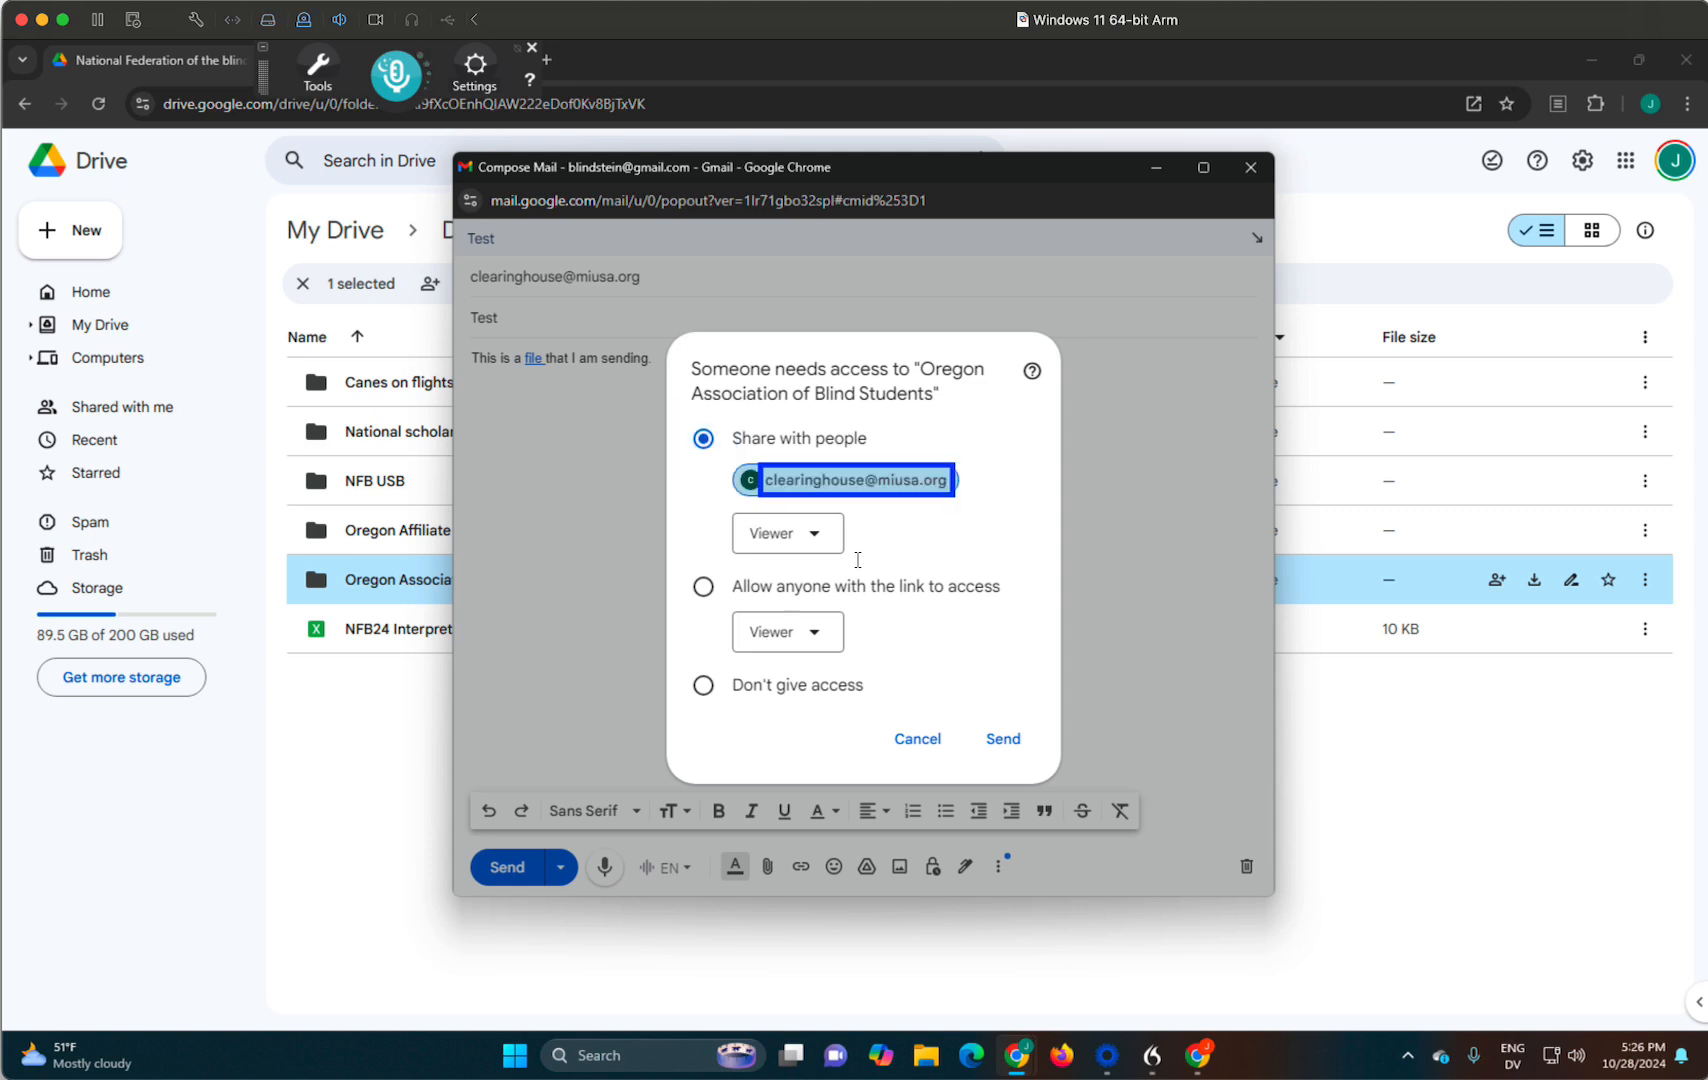
key(Tab)
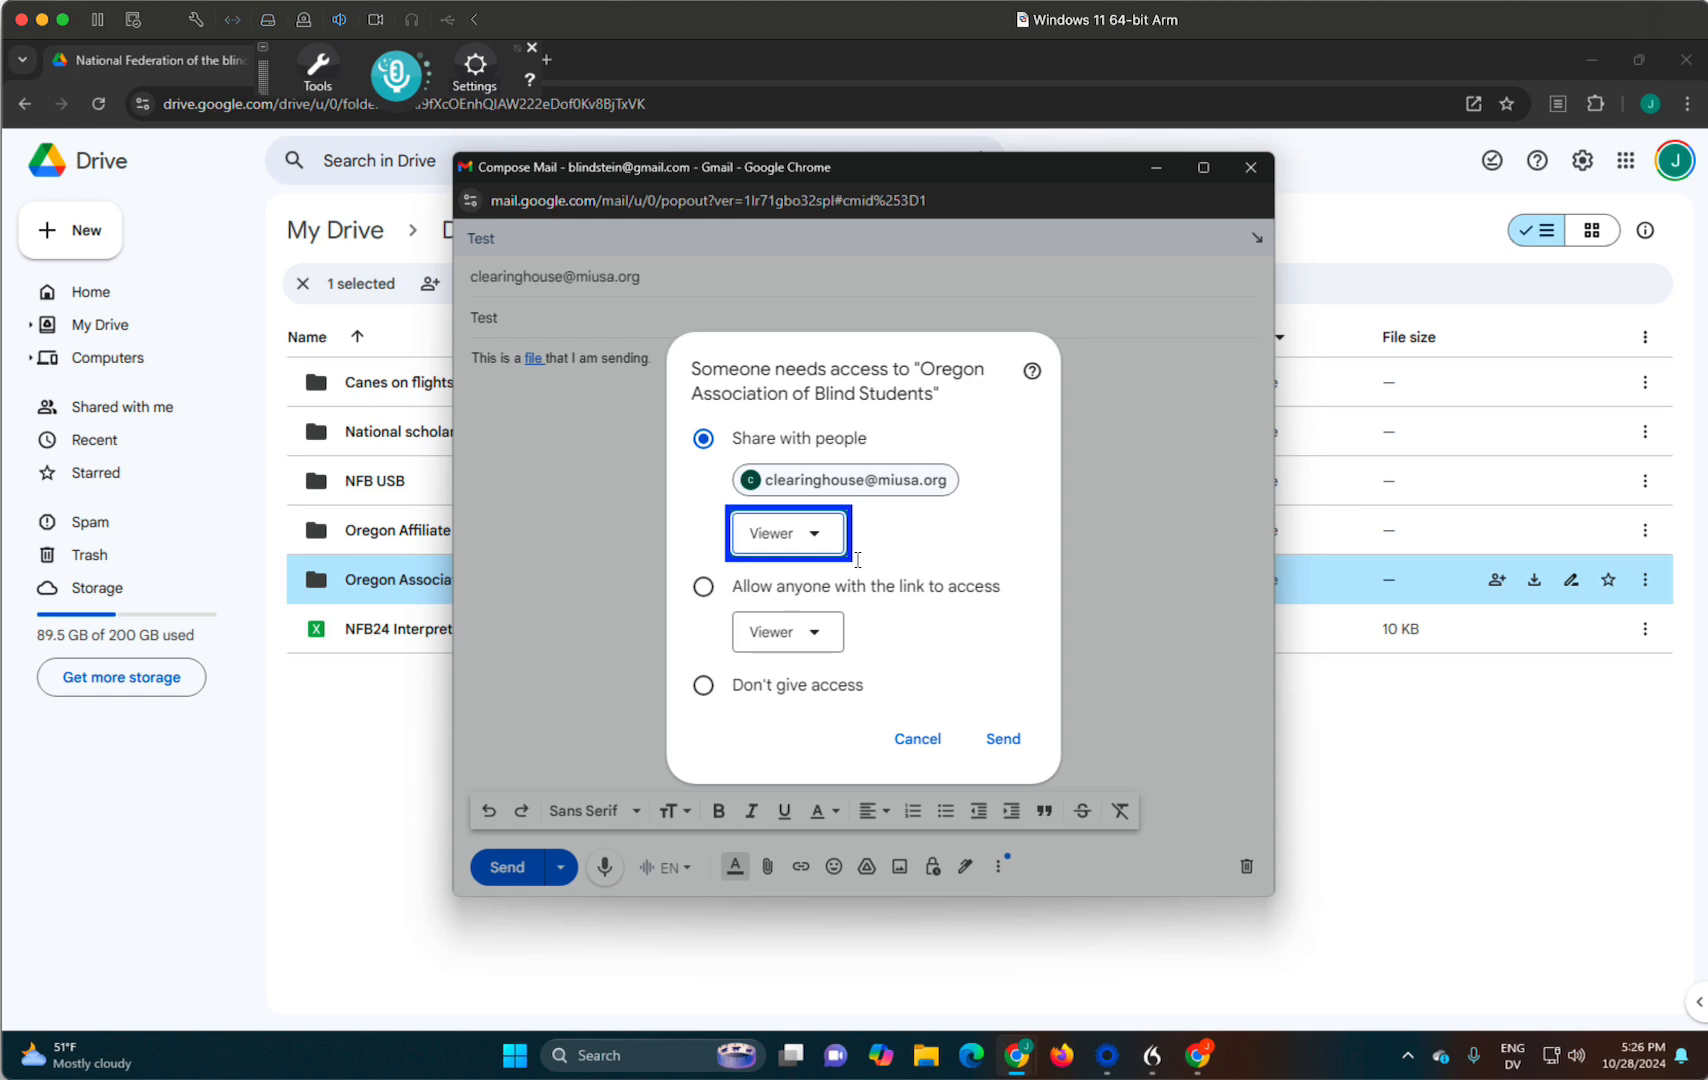
key(Return)
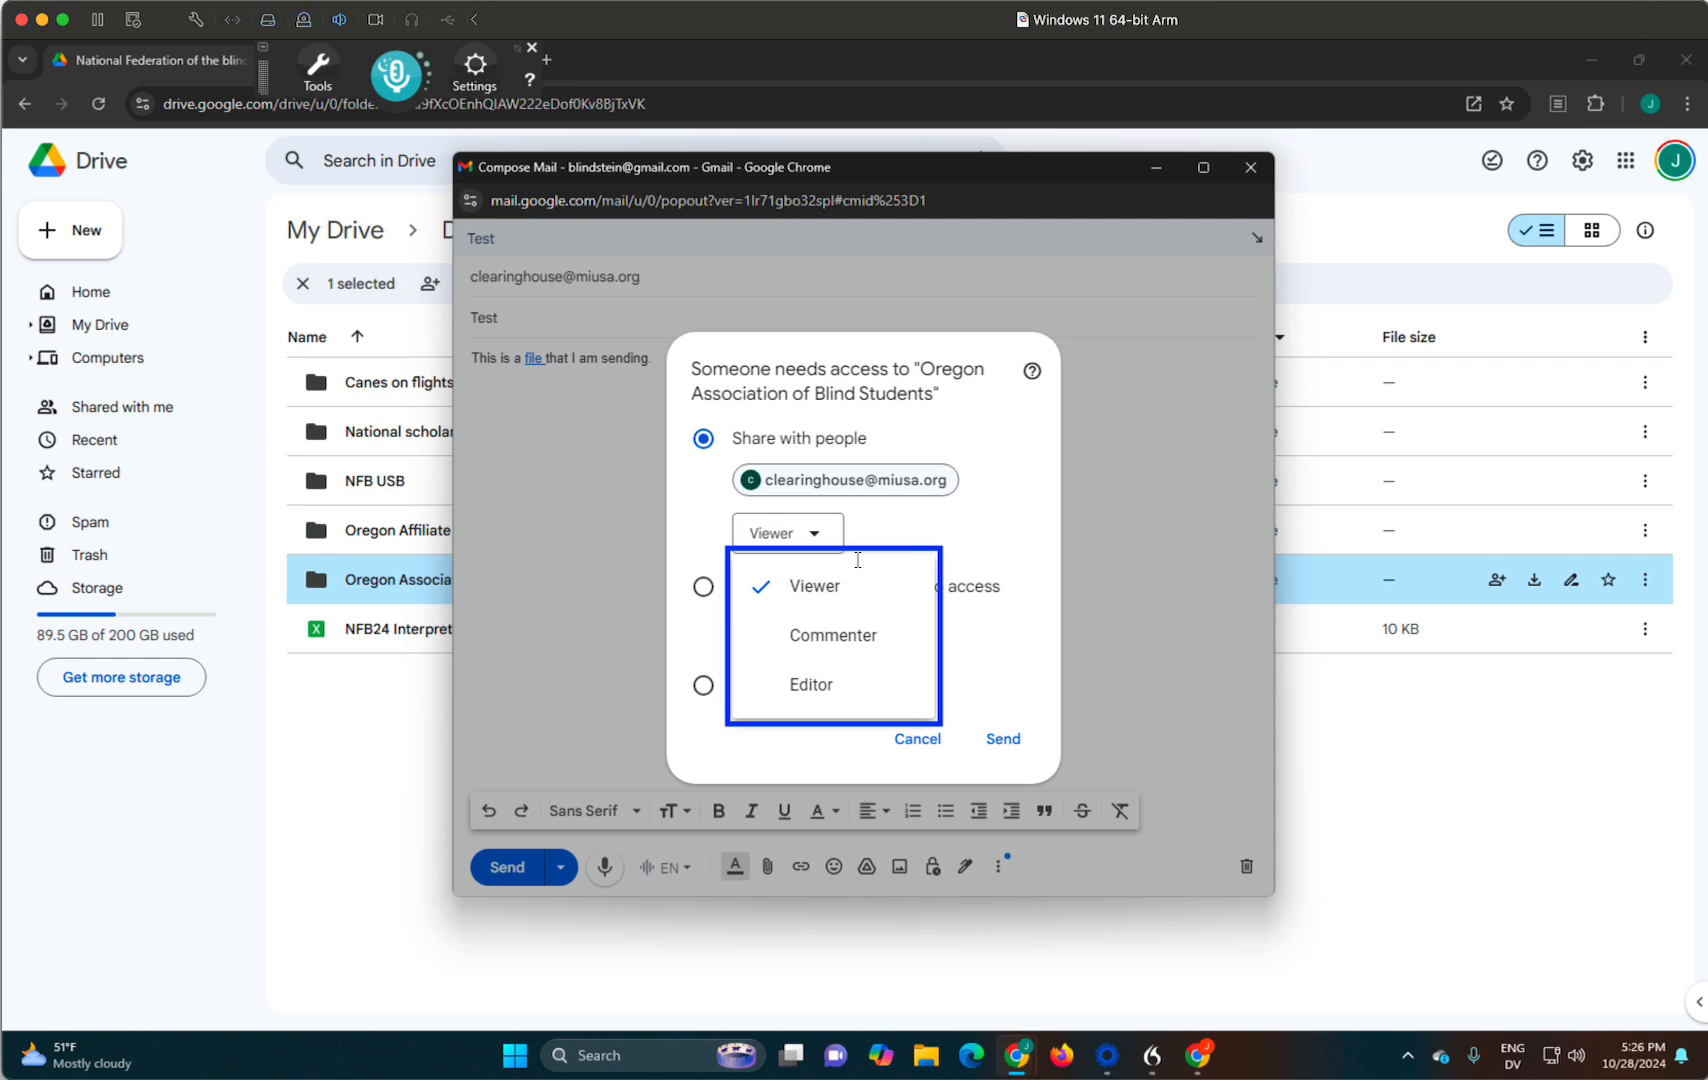
key(Down)
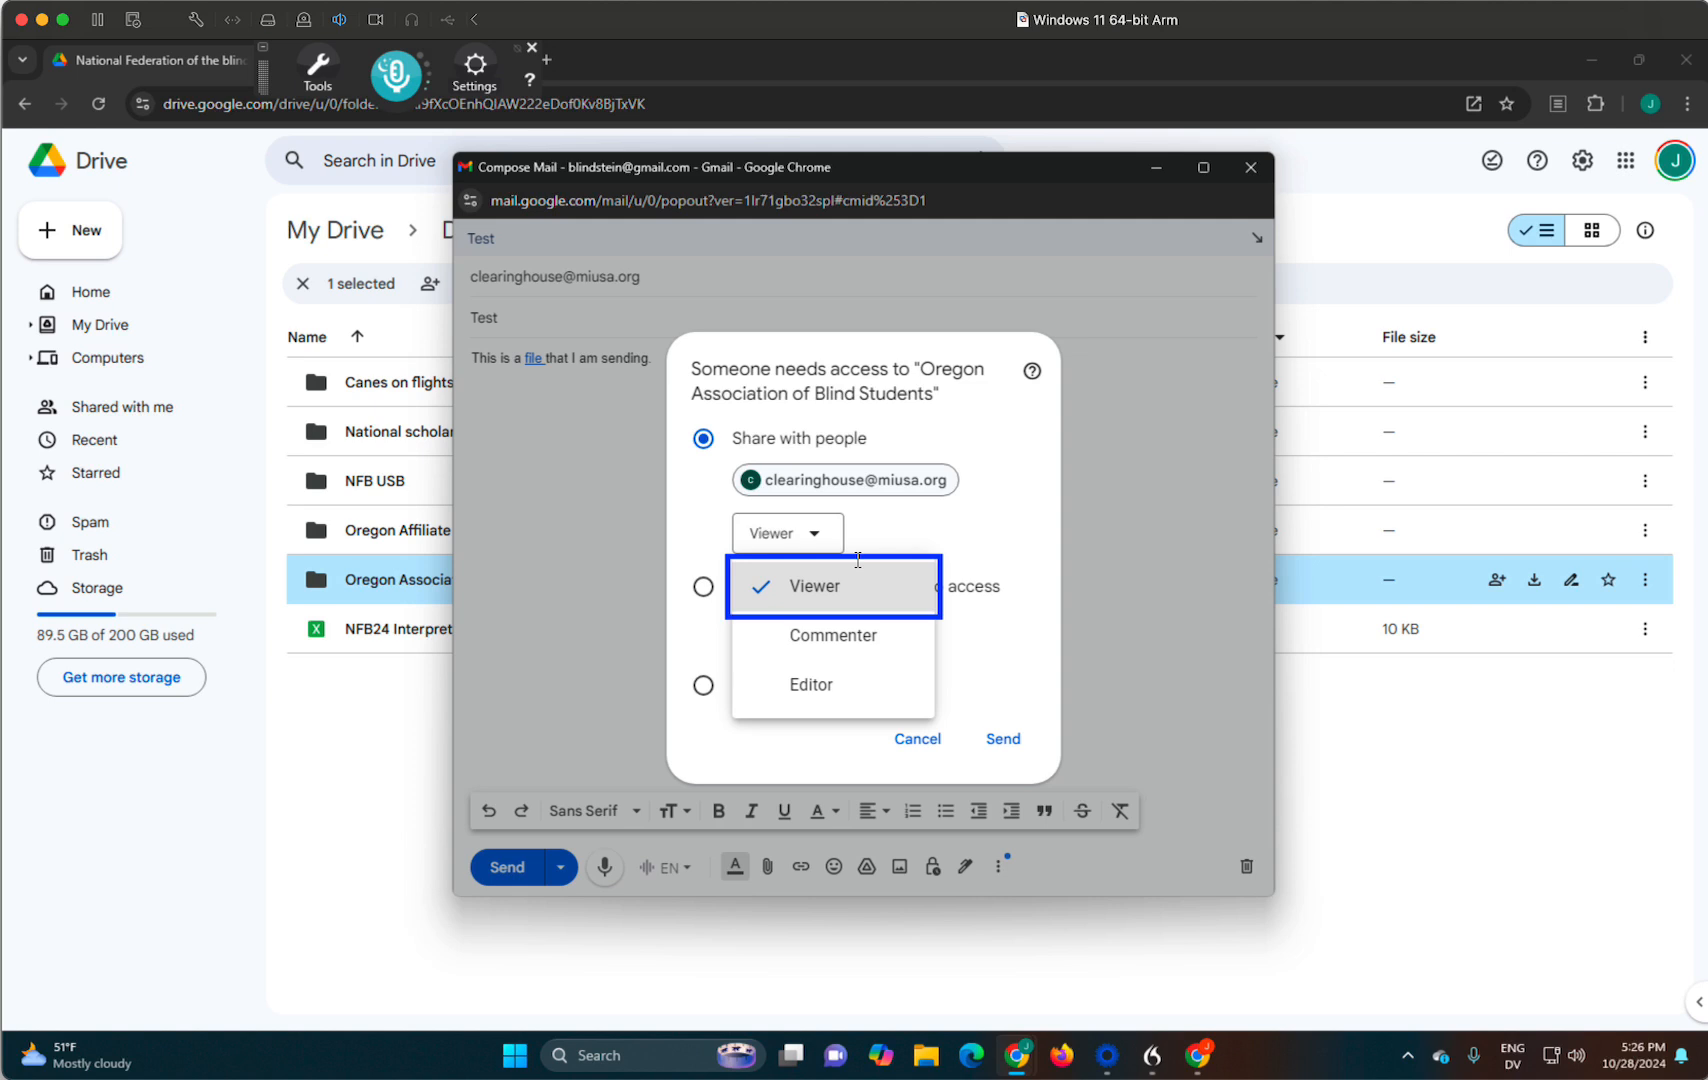
key(Down)
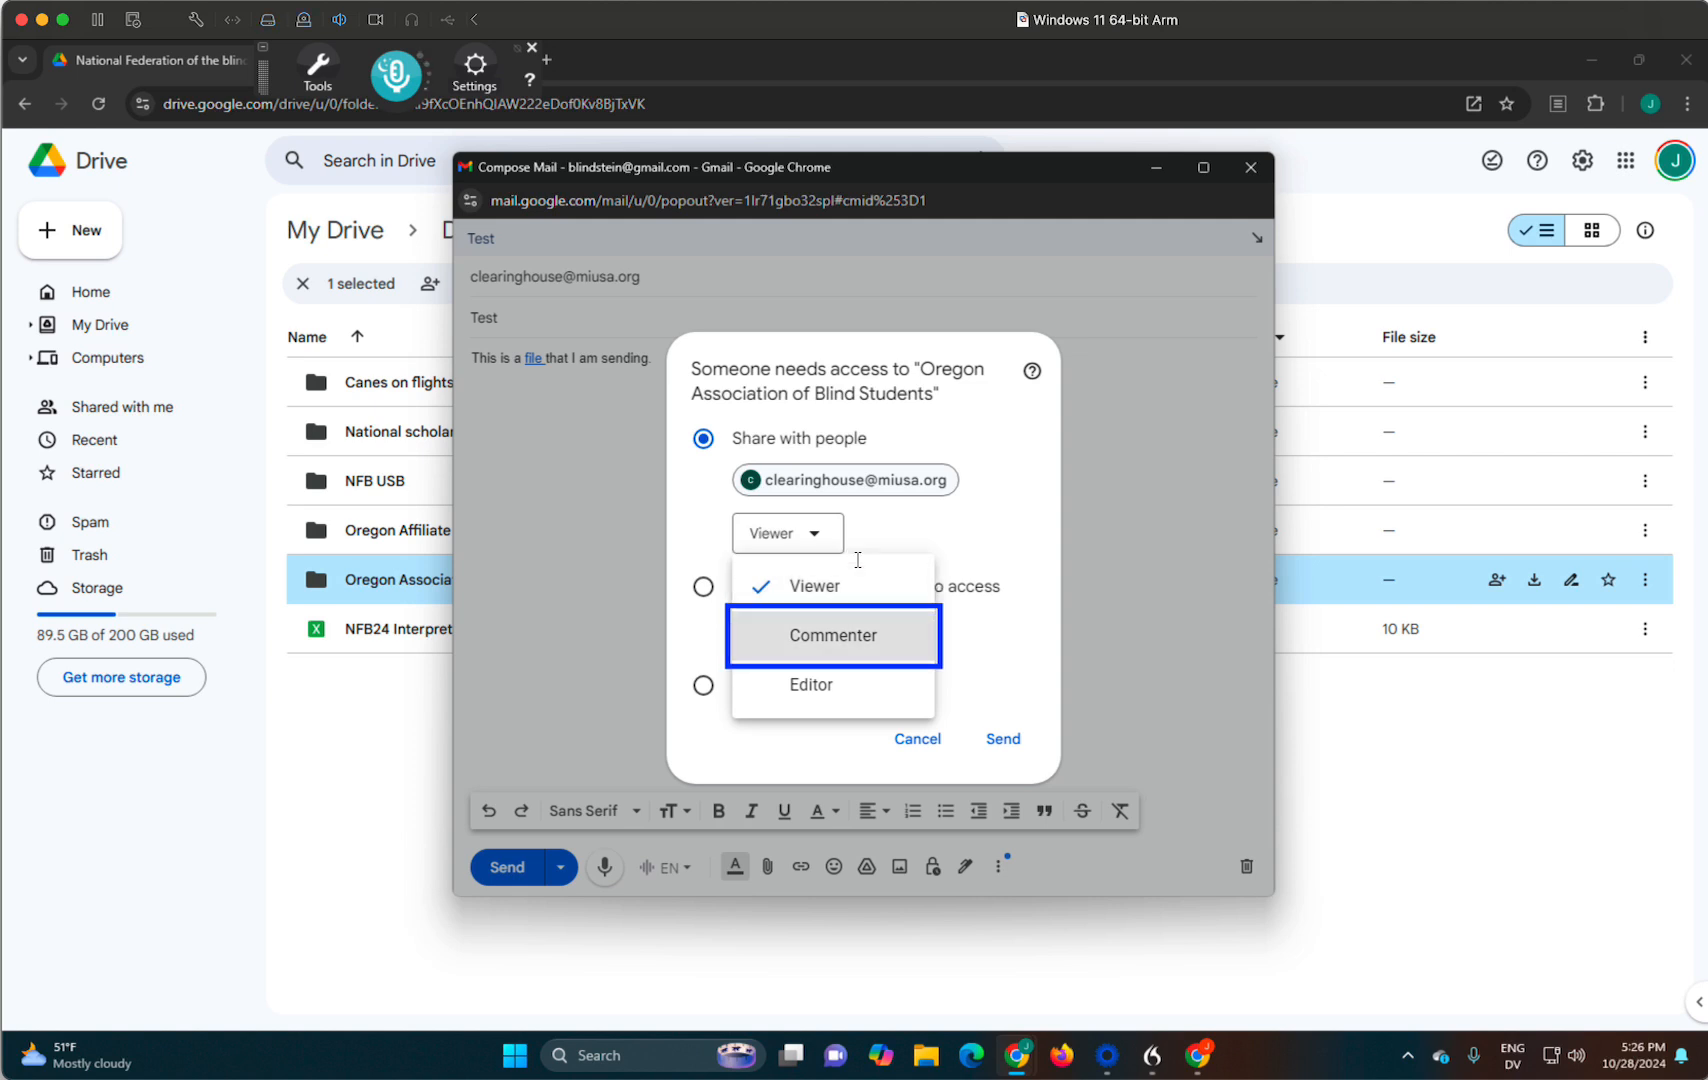
key(Down)
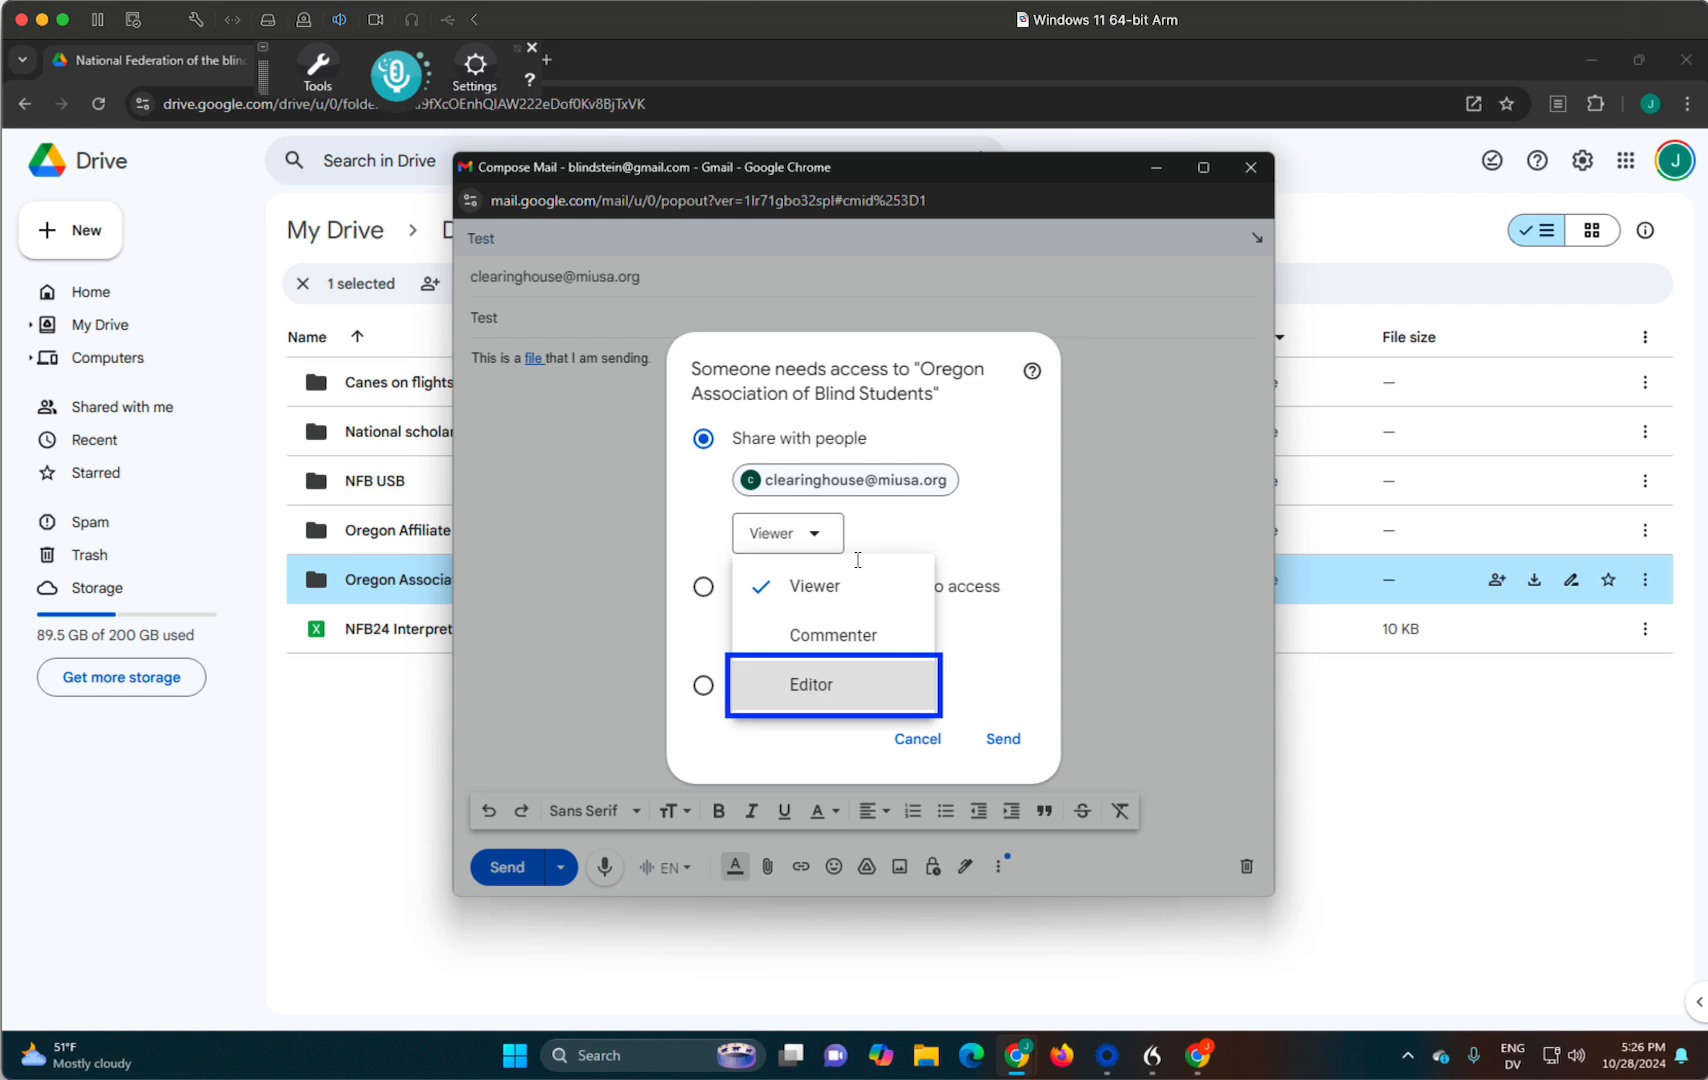
key(Return)
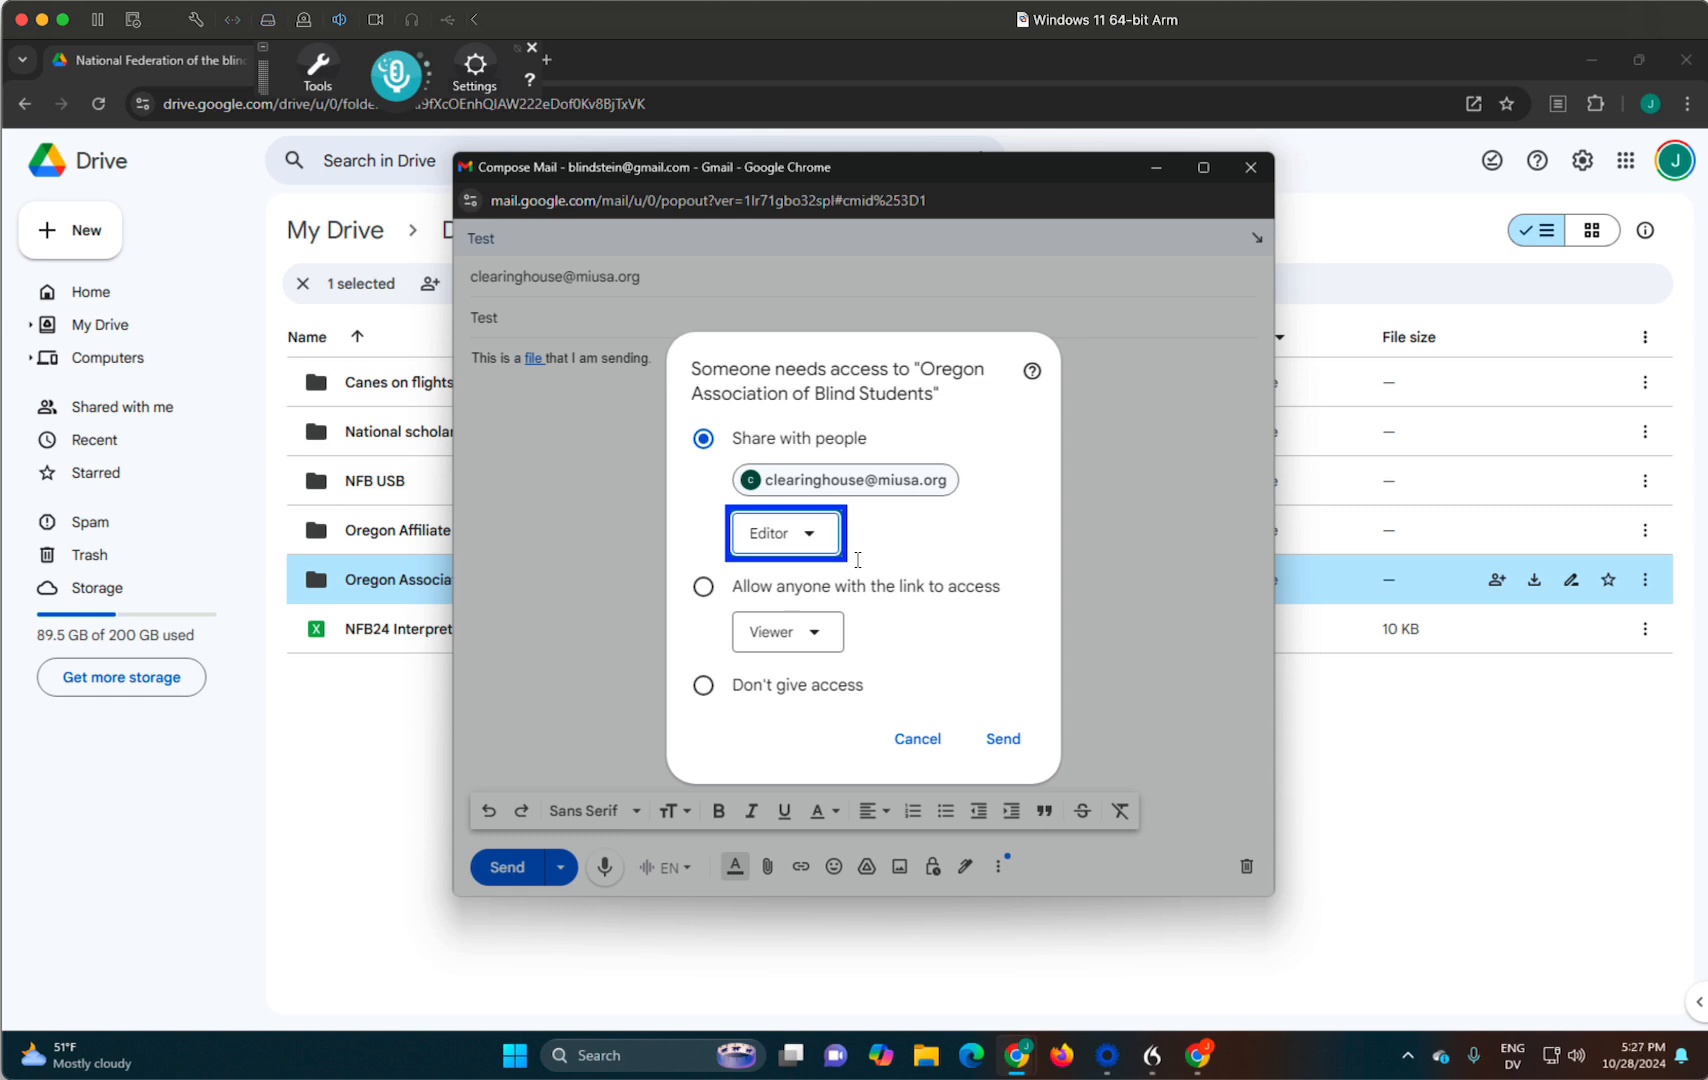
- Go past the link-access and no-access options without changing them, and send the e-mail with the recipient's folder access granted
key(Tab)
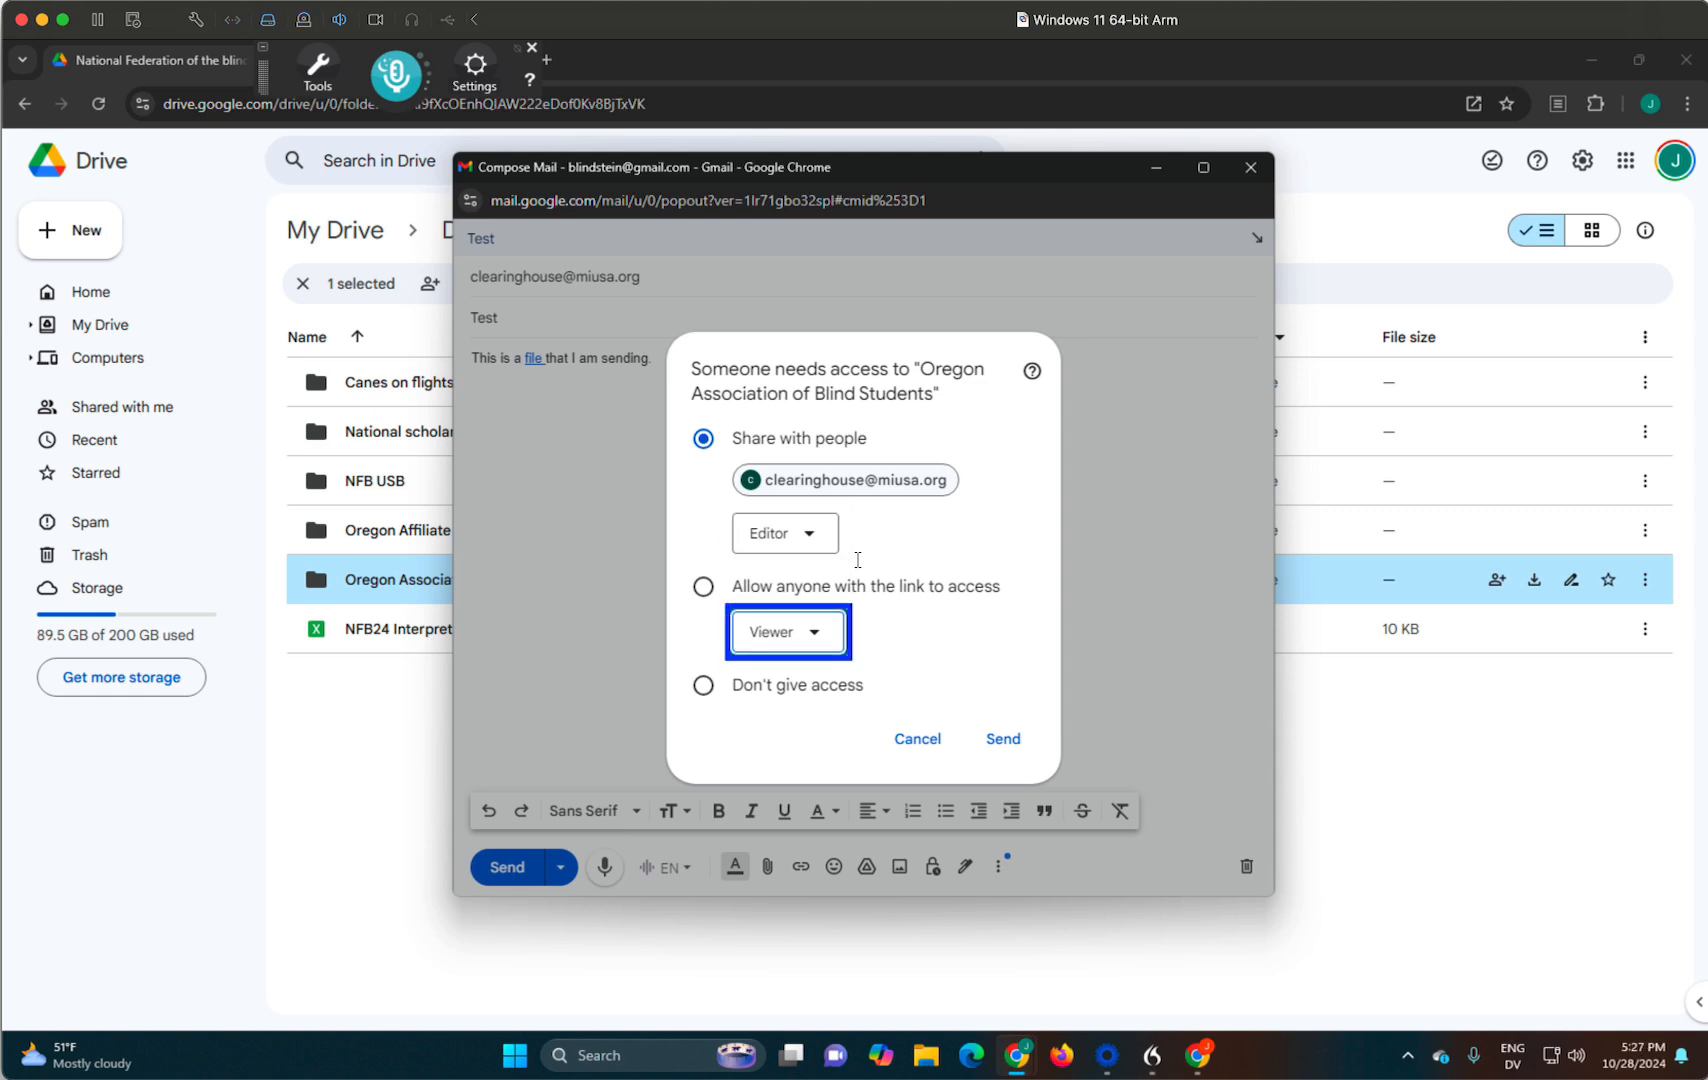
key(shift+Tab)
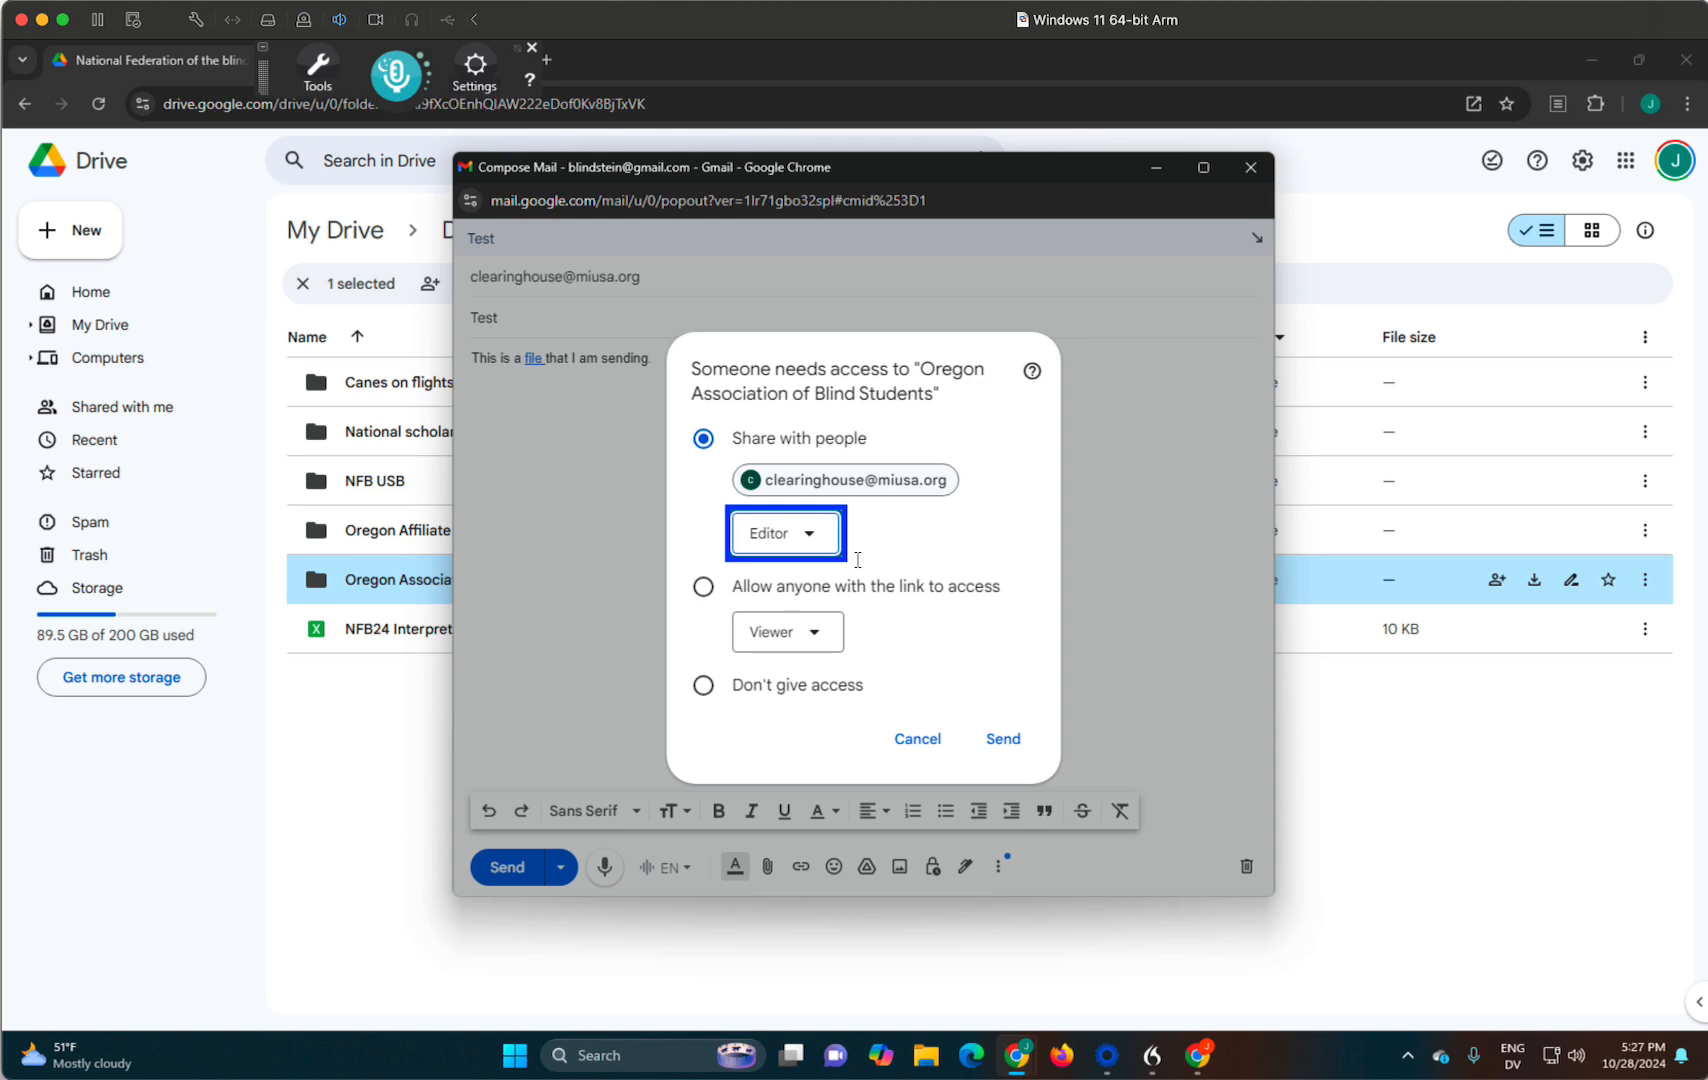
key(Tab)
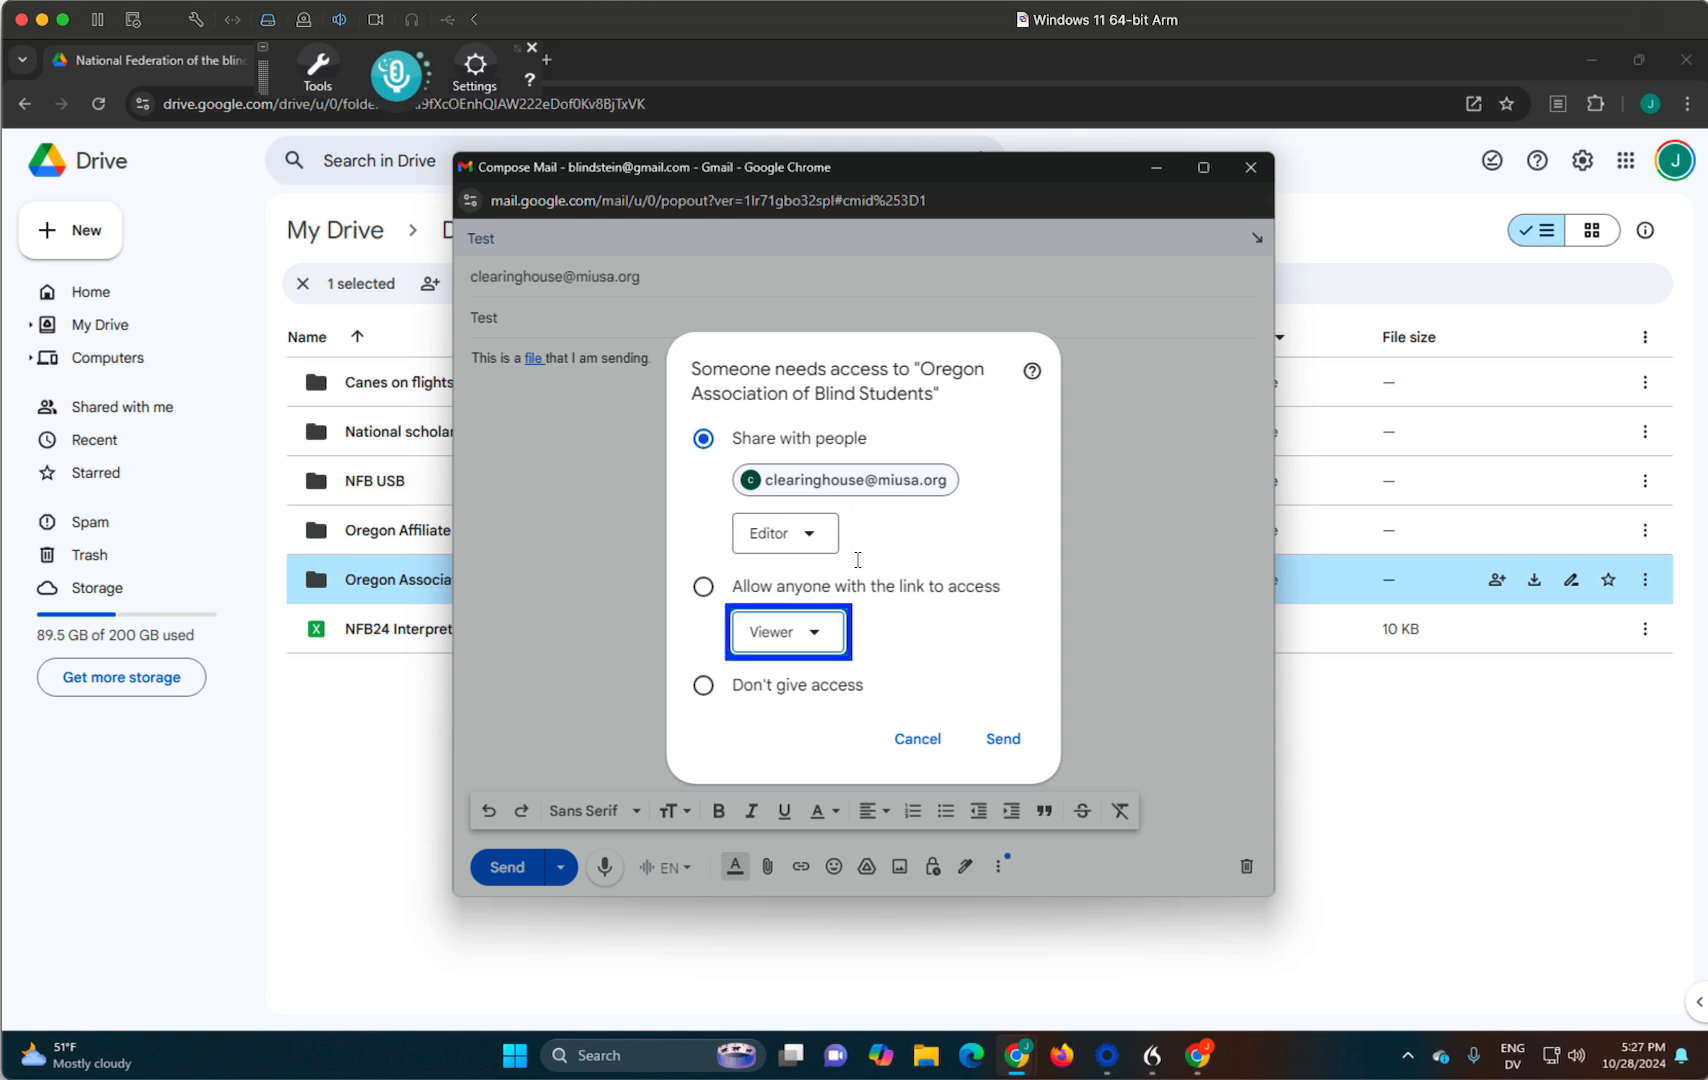
key(shift+Tab)
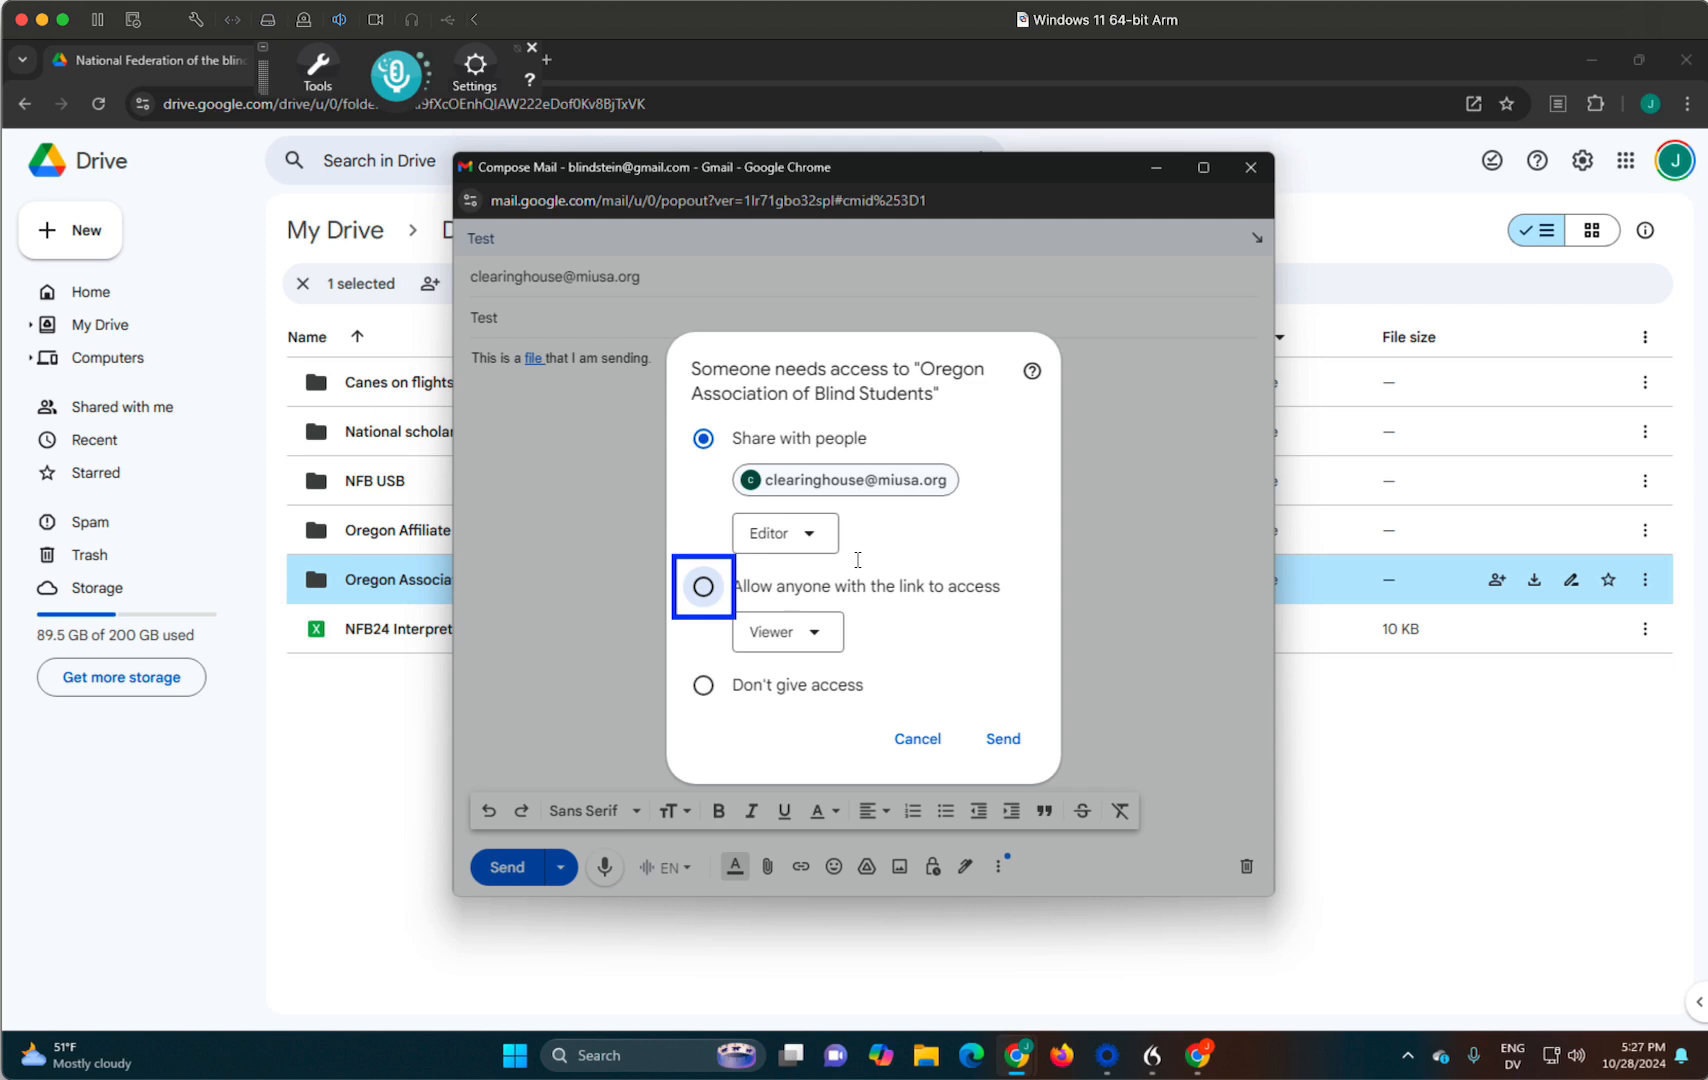
key(Tab)
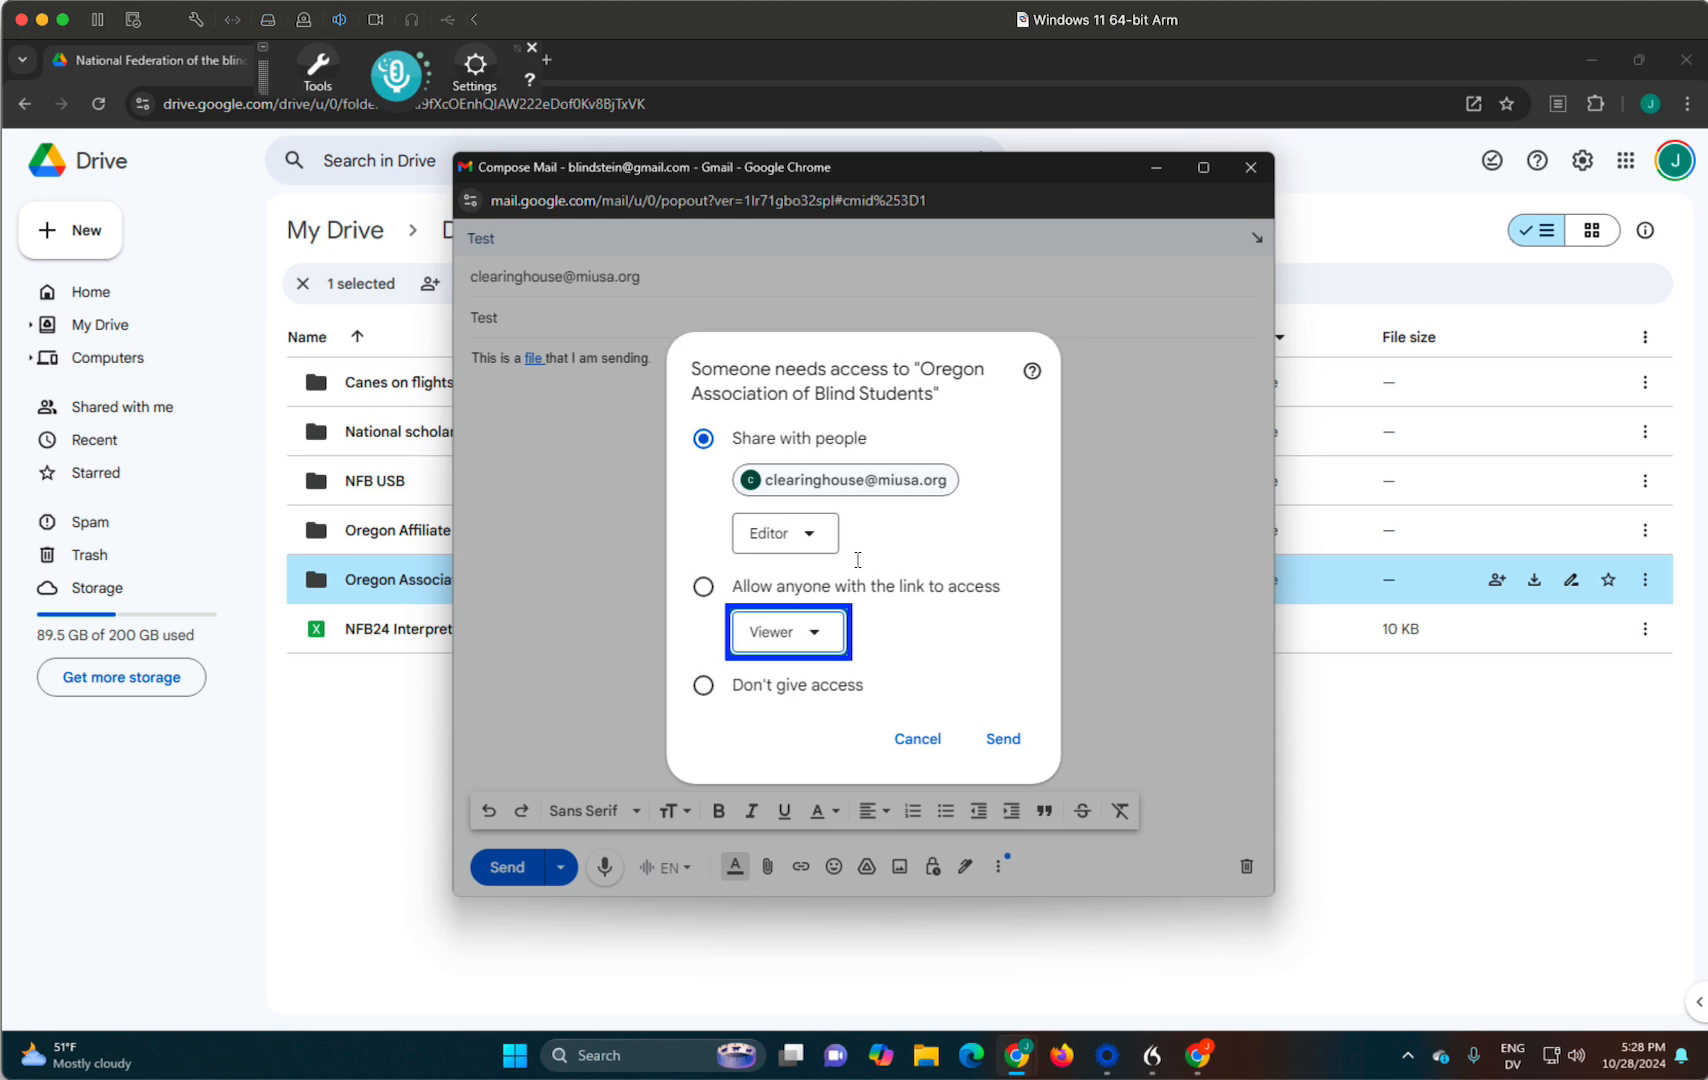
key(Tab)
key(Tab)
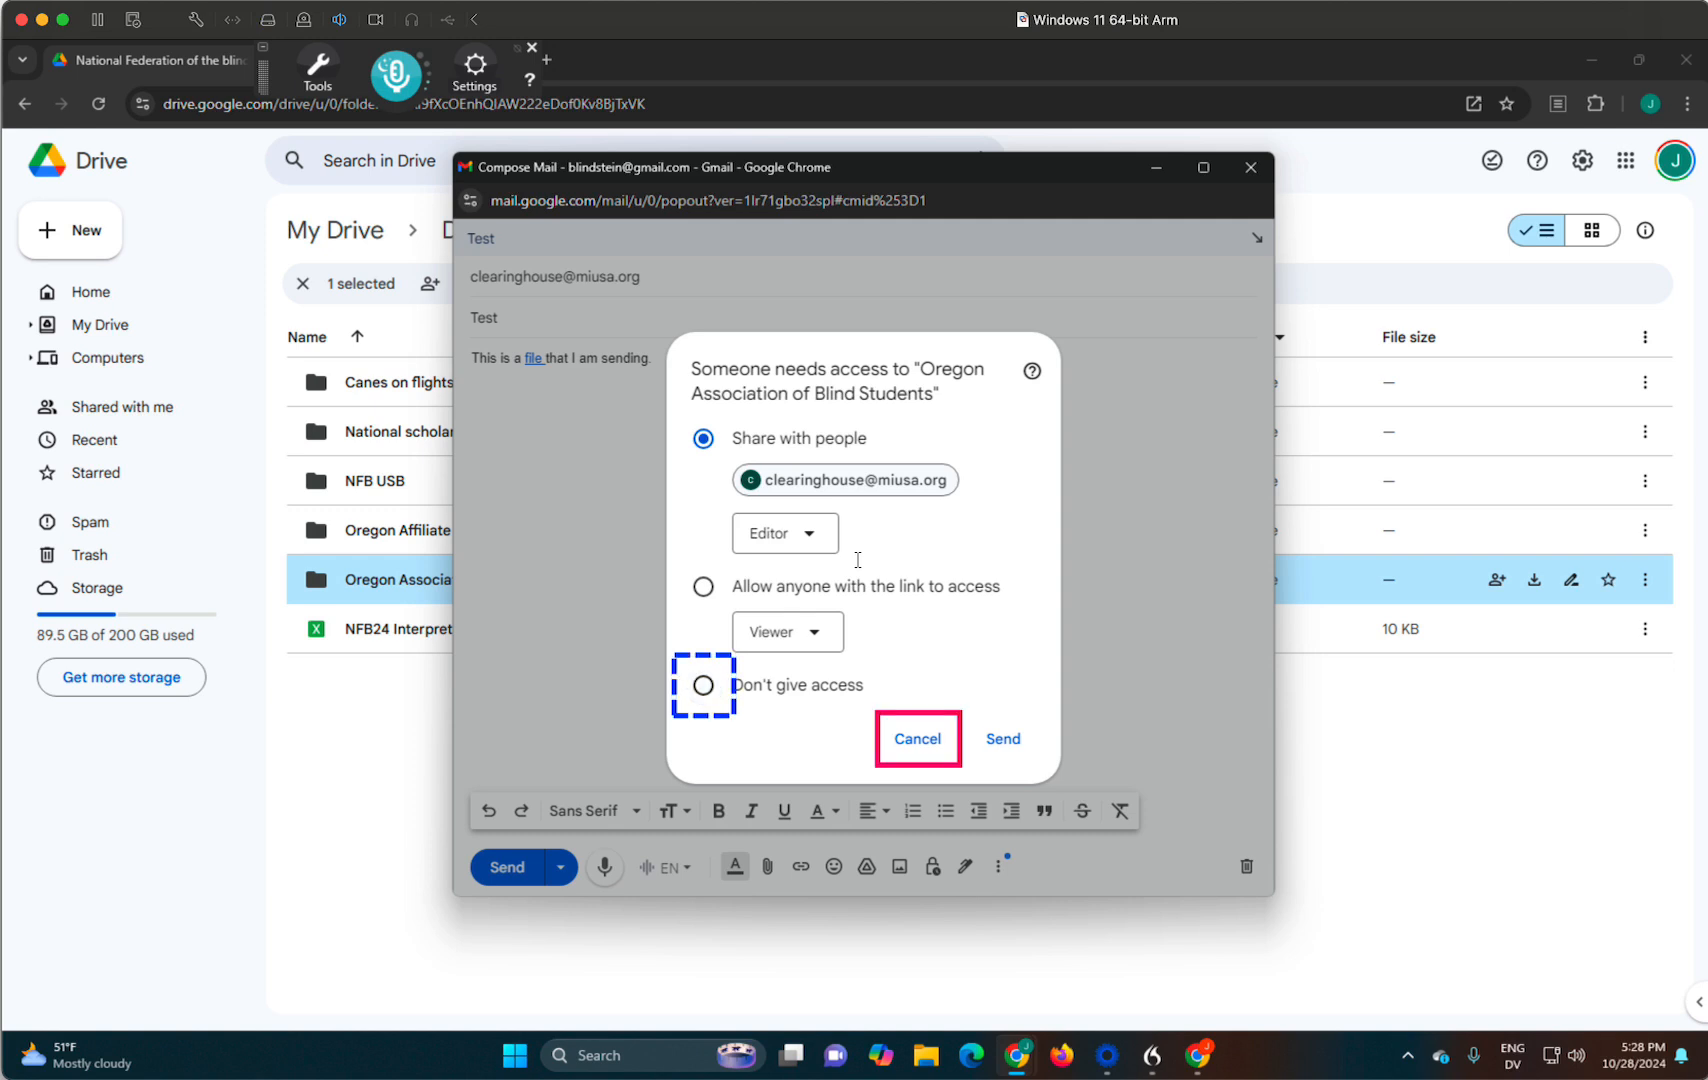
key(Tab)
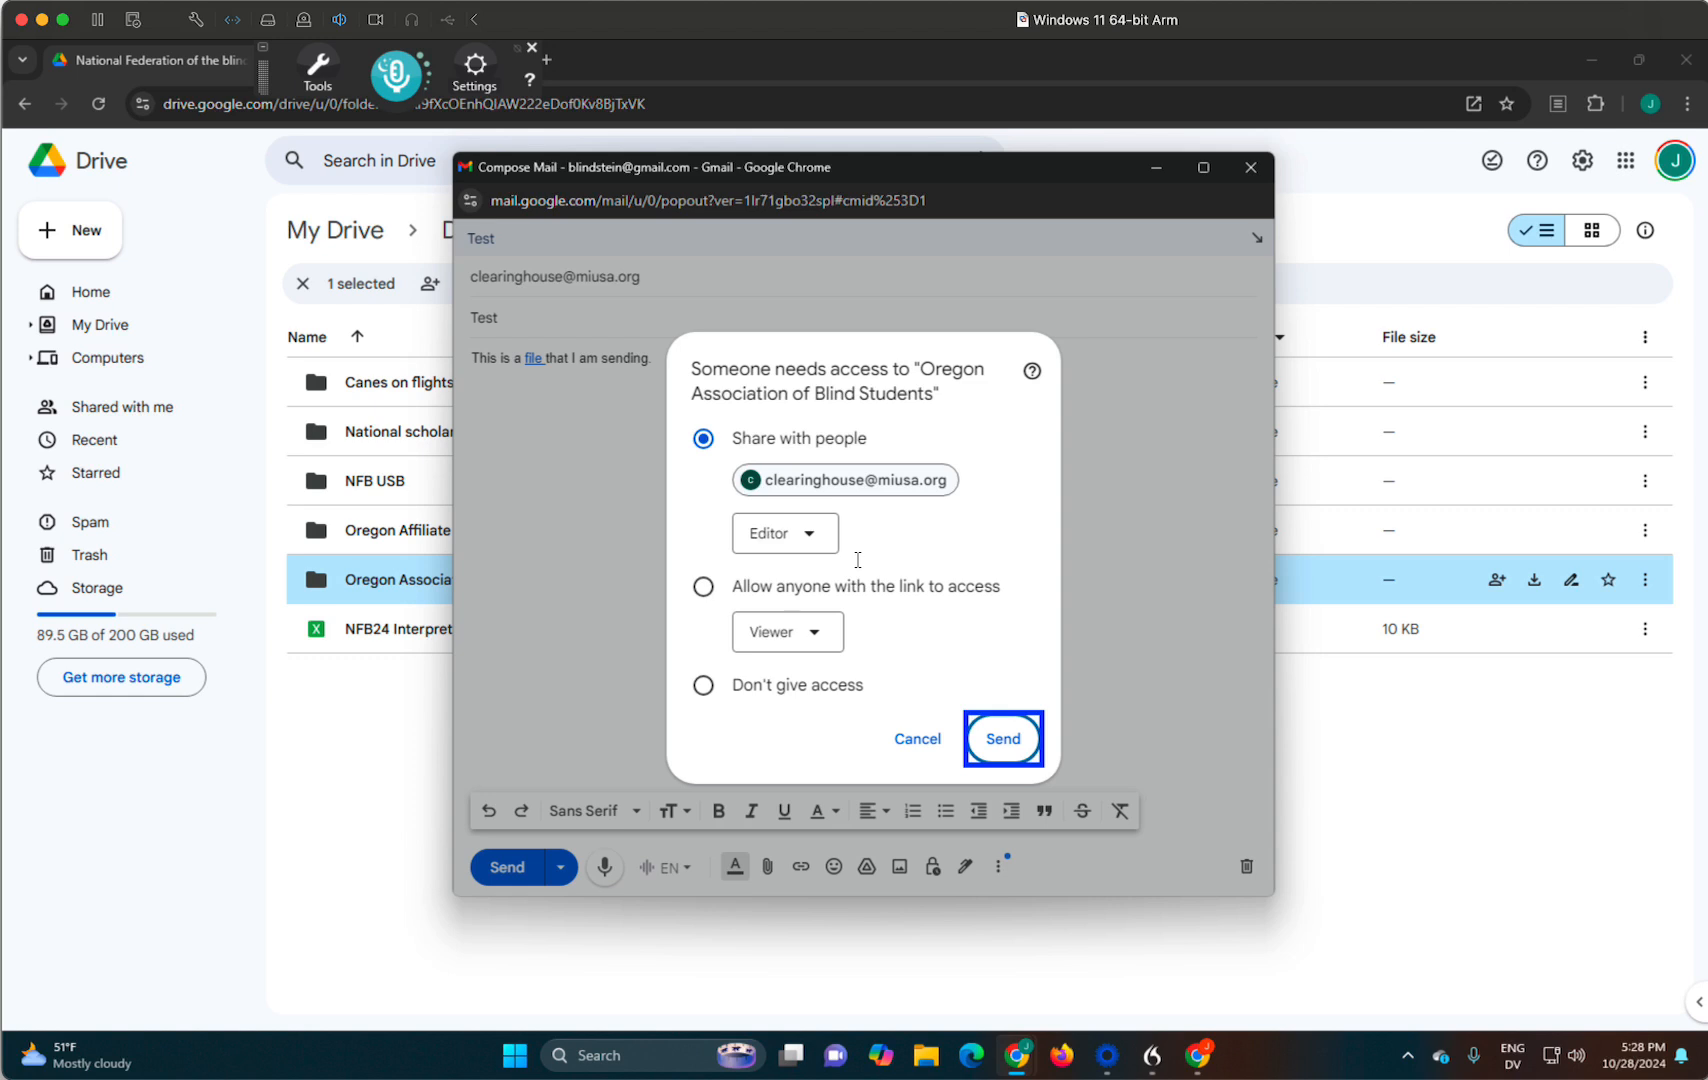
key(Return)
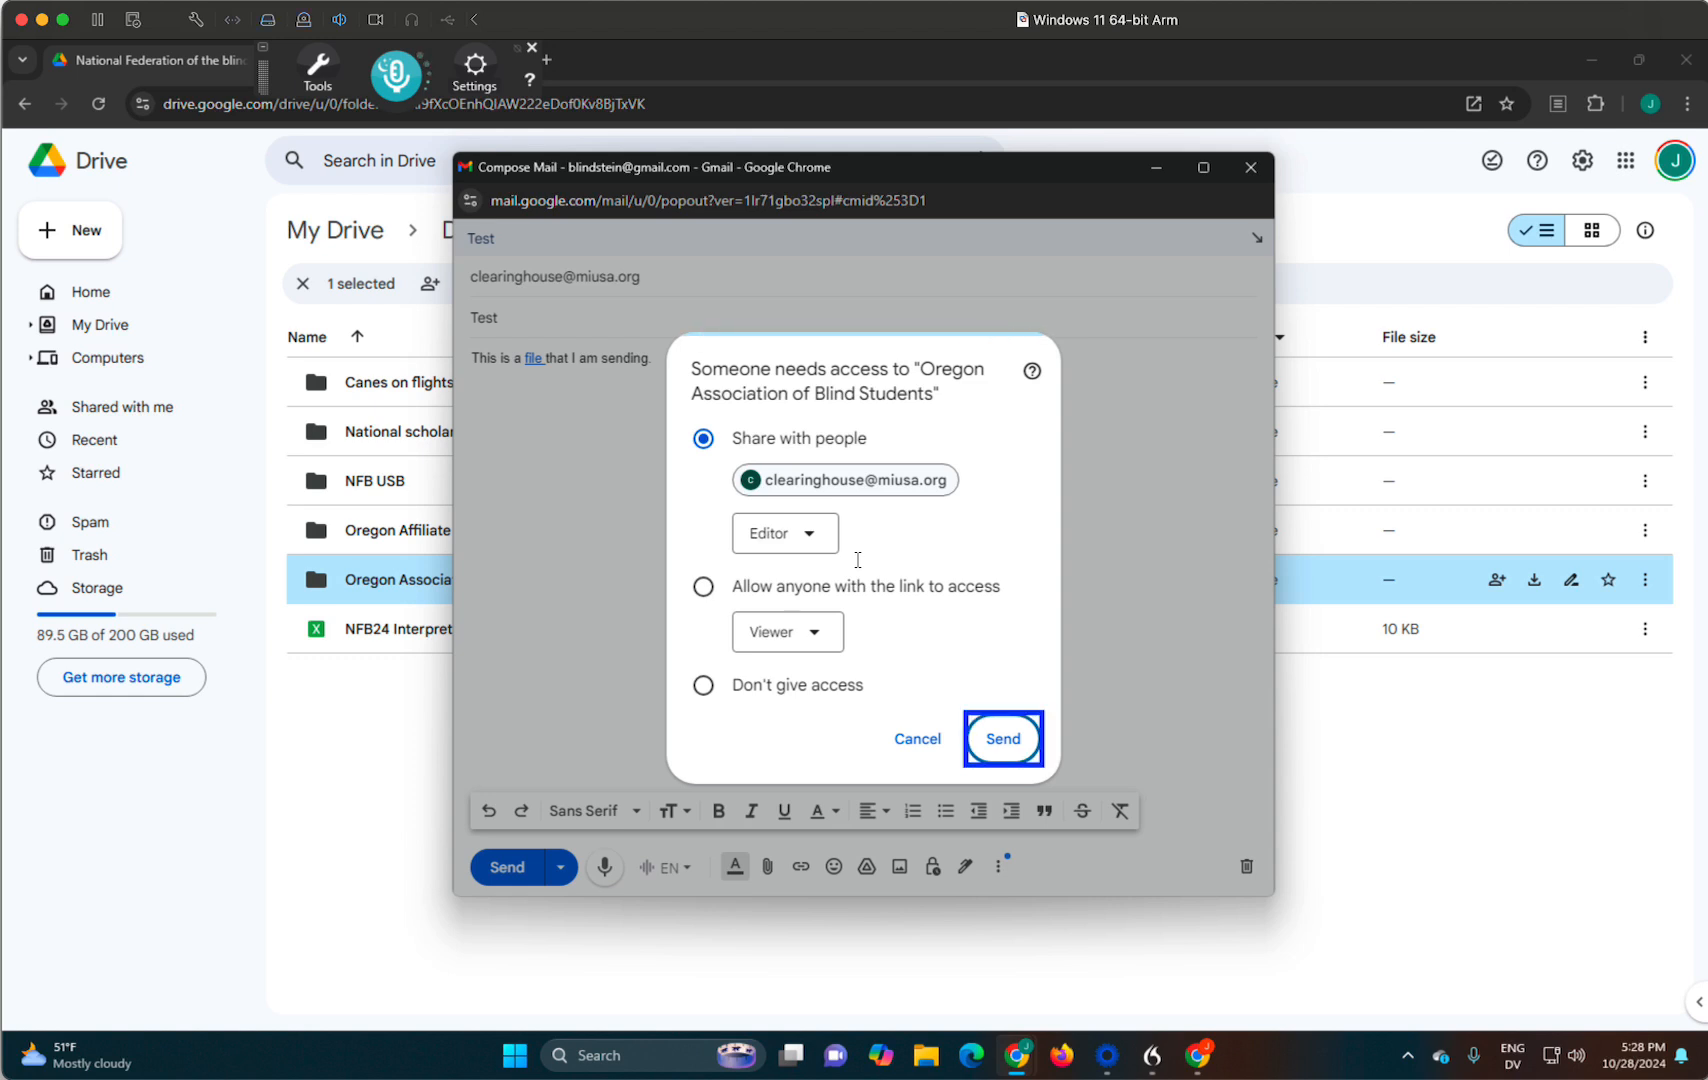